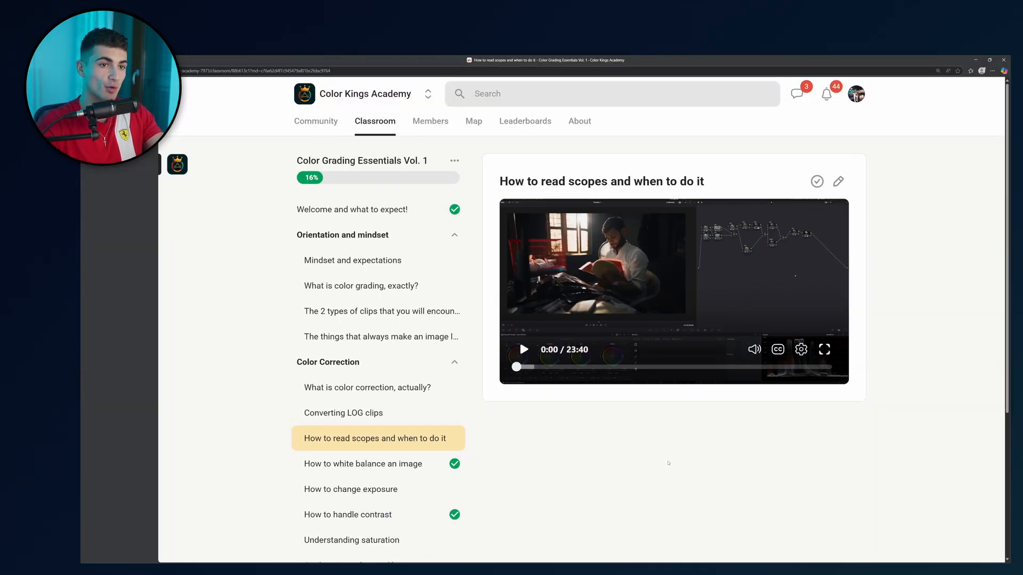
{"action": "left_click", "coordinate": [612, 308]}
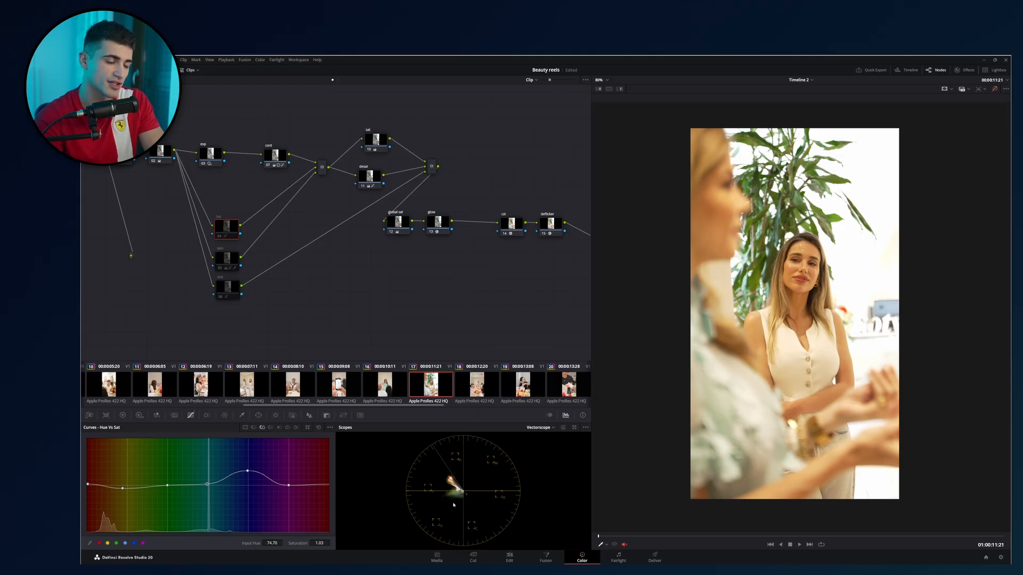
Save the project and turn the bypassed color grades back on in the viewer.
{"action": "key", "text": "ctrl+s"}
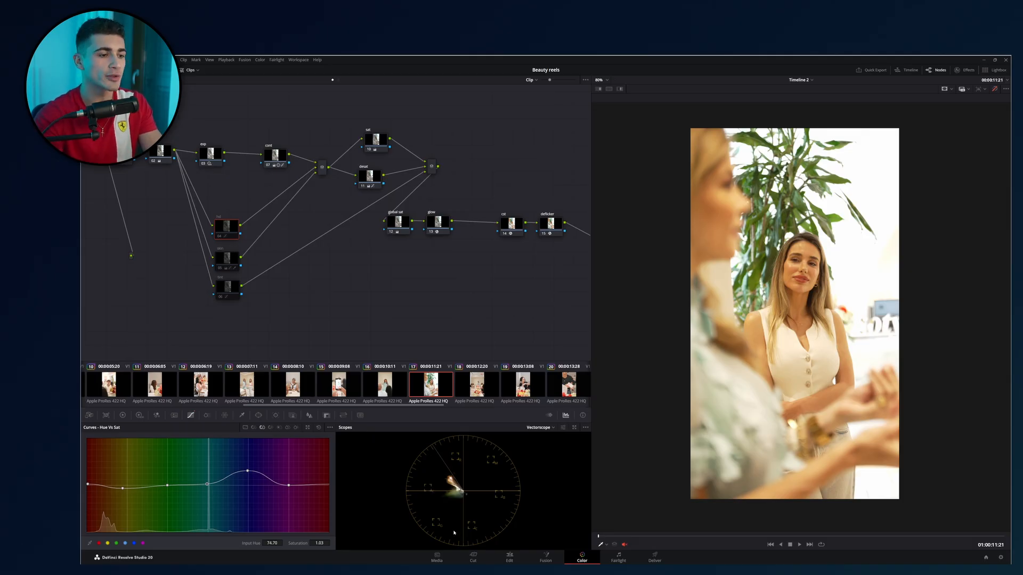
{"action": "left_click", "coordinate": [995, 90]}
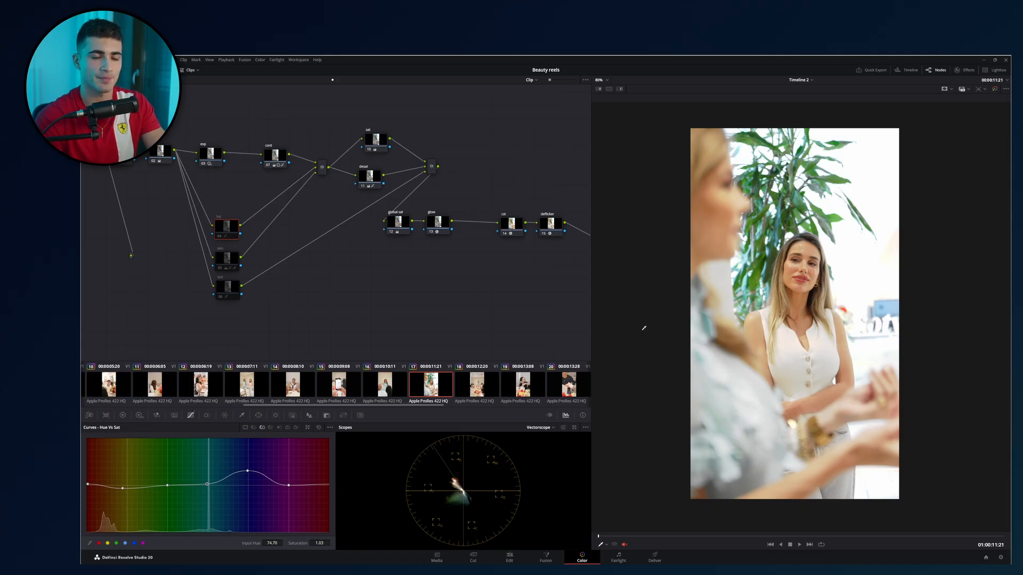
Examine the skin tones on the woman's face up close, covering the forehead, eyes, nose and cheeks.
{"action": "scroll", "coordinate": [772, 320], "scroll_direction": "up", "scroll_amount": 2}
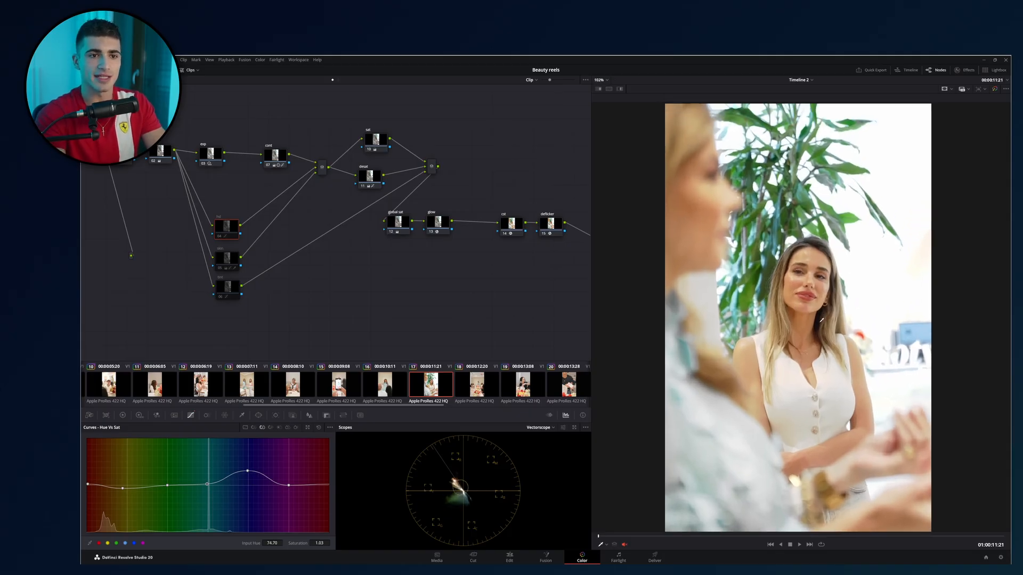
{"action": "scroll", "coordinate": [820, 320], "scroll_direction": "up", "scroll_amount": 2}
{"action": "scroll", "coordinate": [816, 320], "scroll_direction": "up", "scroll_amount": 3}
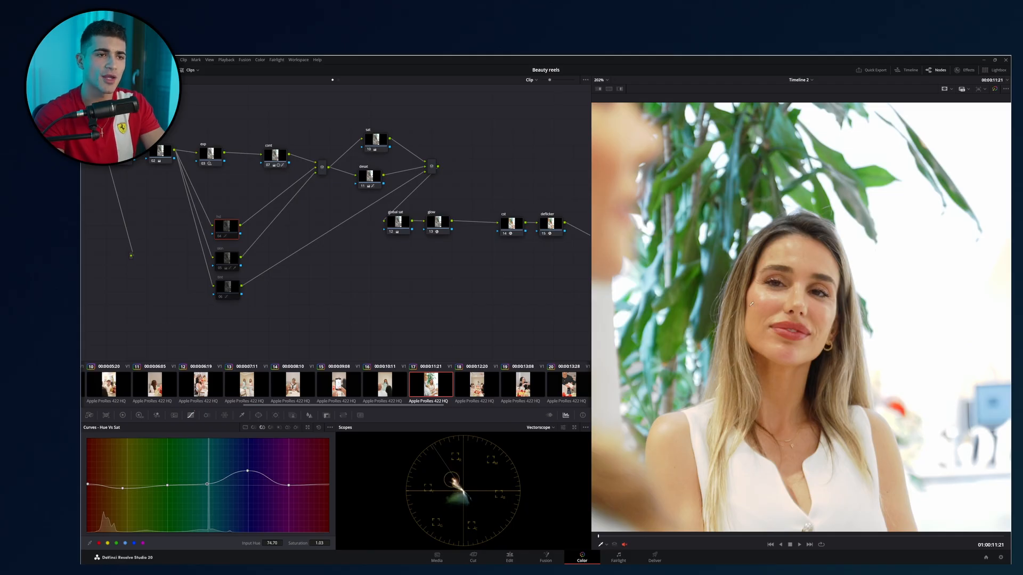
{"action": "scroll", "coordinate": [752, 307], "scroll_direction": "up", "scroll_amount": 10}
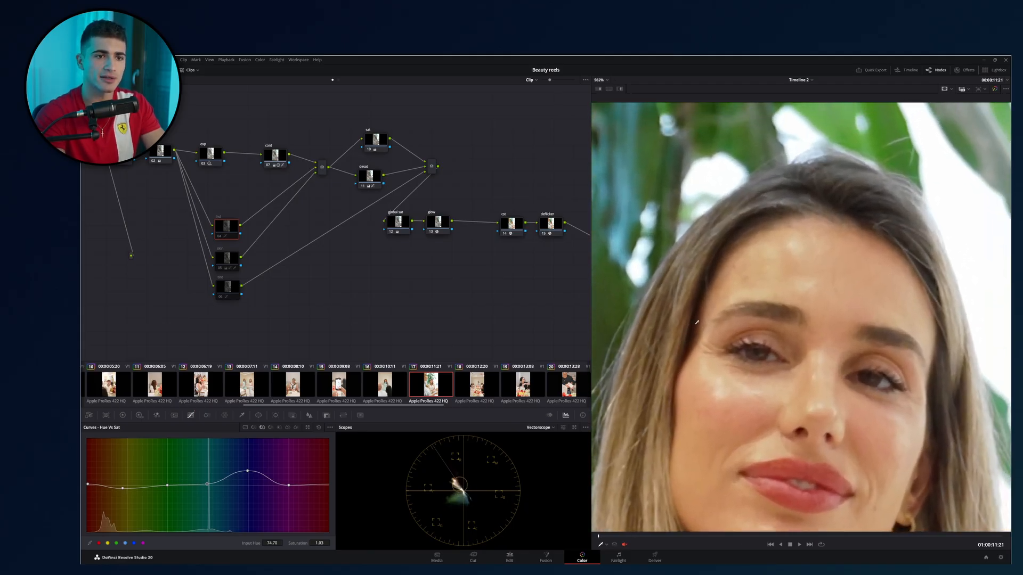
{"action": "scroll", "coordinate": [813, 297], "scroll_direction": "up", "scroll_amount": 6}
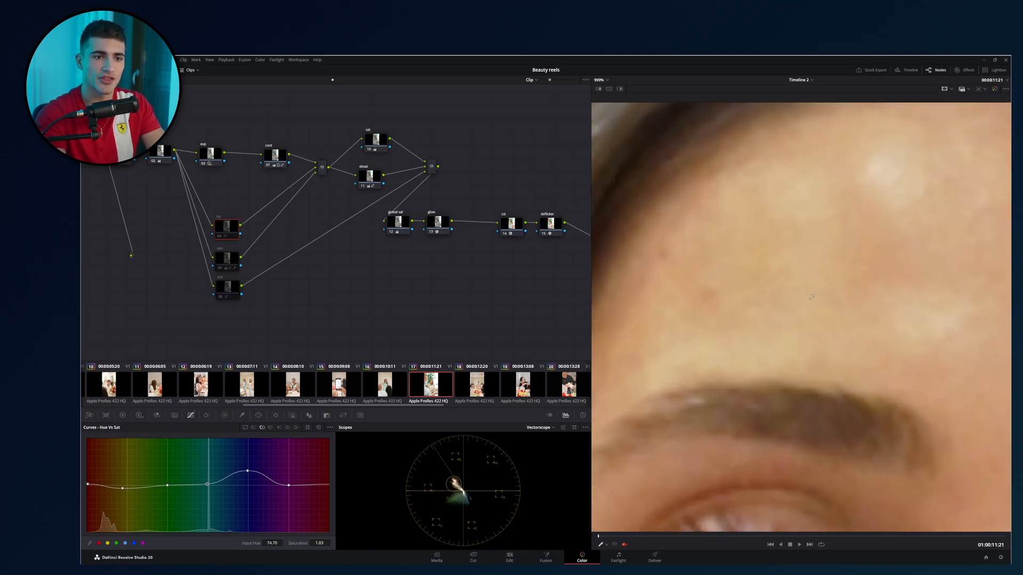
{"action": "left_click_drag", "start_coordinate": [813, 298], "coordinate": [764, 295]}
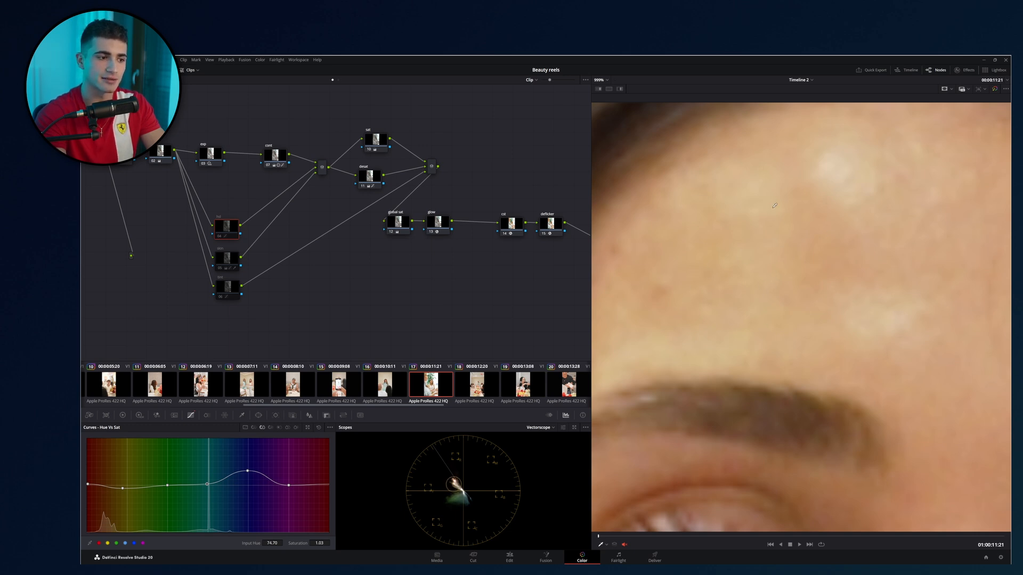
{"action": "scroll", "coordinate": [821, 272], "scroll_direction": "down", "scroll_amount": 5}
{"action": "scroll", "coordinate": [767, 293], "scroll_direction": "up", "scroll_amount": 2}
{"action": "left_click_drag", "start_coordinate": [783, 394], "coordinate": [760, 288]}
{"action": "scroll", "coordinate": [756, 298], "scroll_direction": "down", "scroll_amount": 2}
{"action": "scroll", "coordinate": [760, 287], "scroll_direction": "up", "scroll_amount": 4}
{"action": "scroll", "coordinate": [760, 287], "scroll_direction": "up", "scroll_amount": 2}
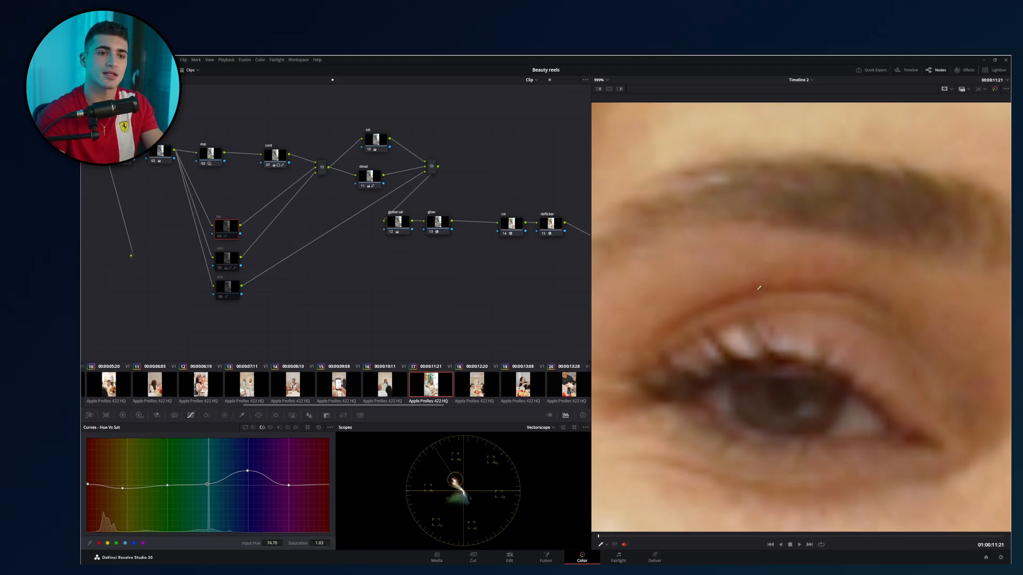
{"action": "scroll", "coordinate": [759, 320], "scroll_direction": "down", "scroll_amount": 4}
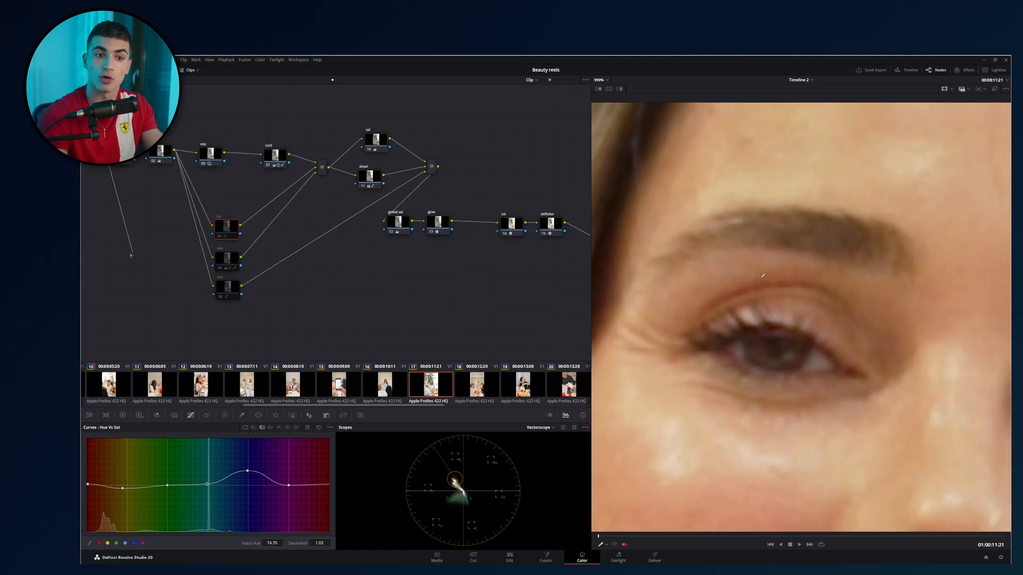
{"action": "scroll", "coordinate": [761, 362], "scroll_direction": "down", "scroll_amount": 5}
{"action": "scroll", "coordinate": [764, 280], "scroll_direction": "up", "scroll_amount": 5}
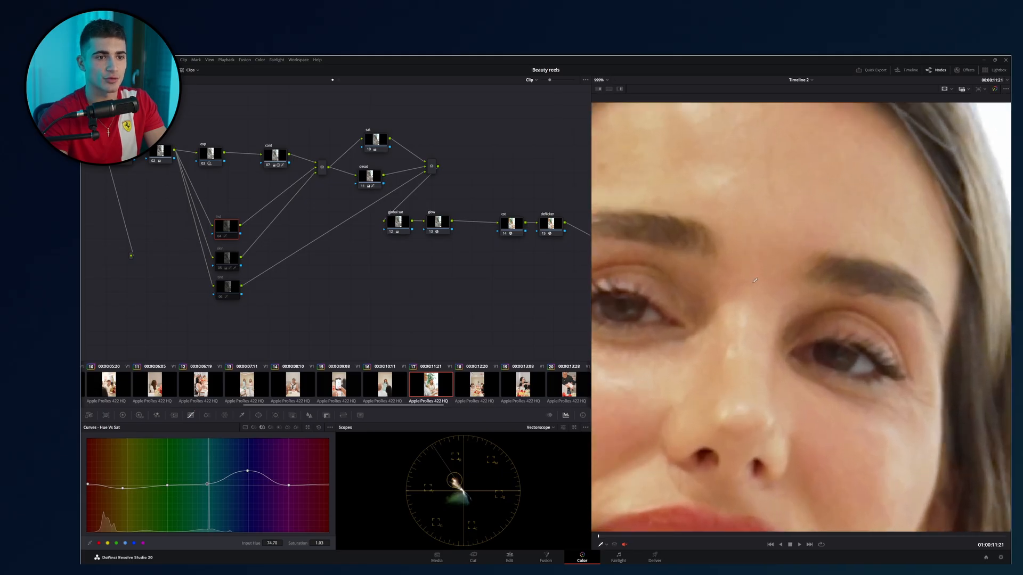
{"action": "left_click_drag", "start_coordinate": [764, 281], "coordinate": [776, 280]}
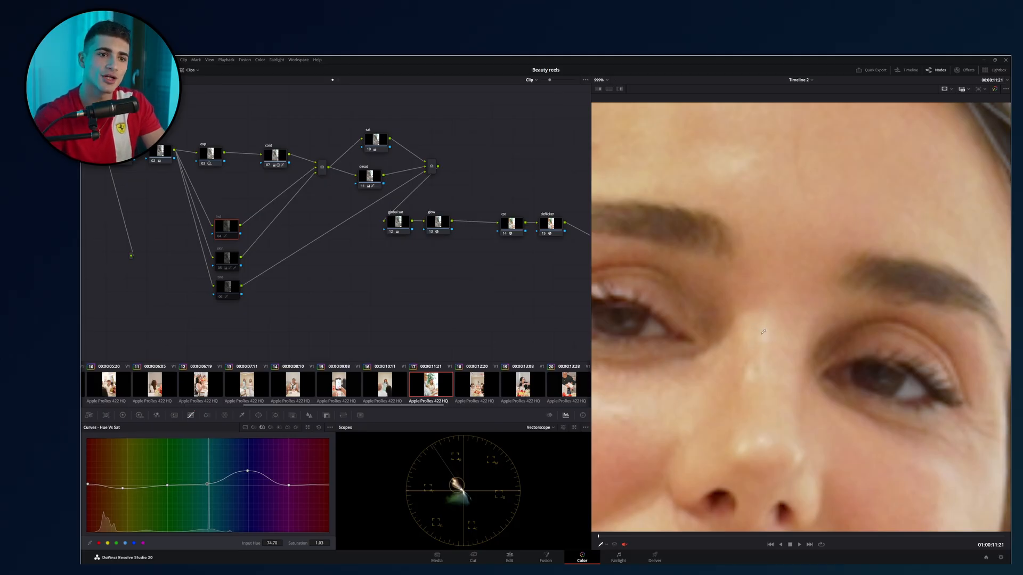
{"action": "scroll", "coordinate": [763, 331], "scroll_direction": "down", "scroll_amount": 5}
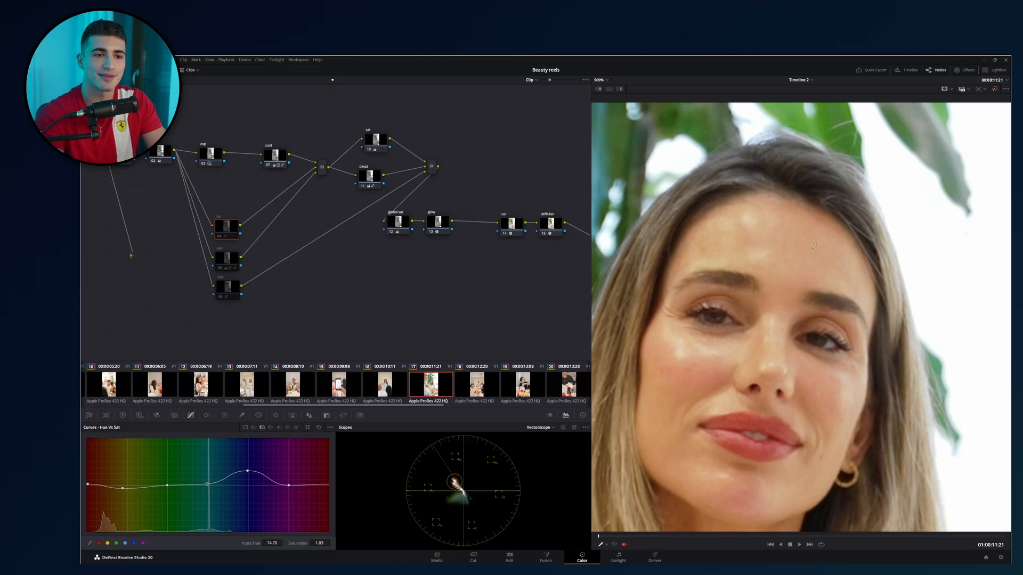
{"action": "scroll", "coordinate": [679, 171], "scroll_direction": "down", "scroll_amount": 5}
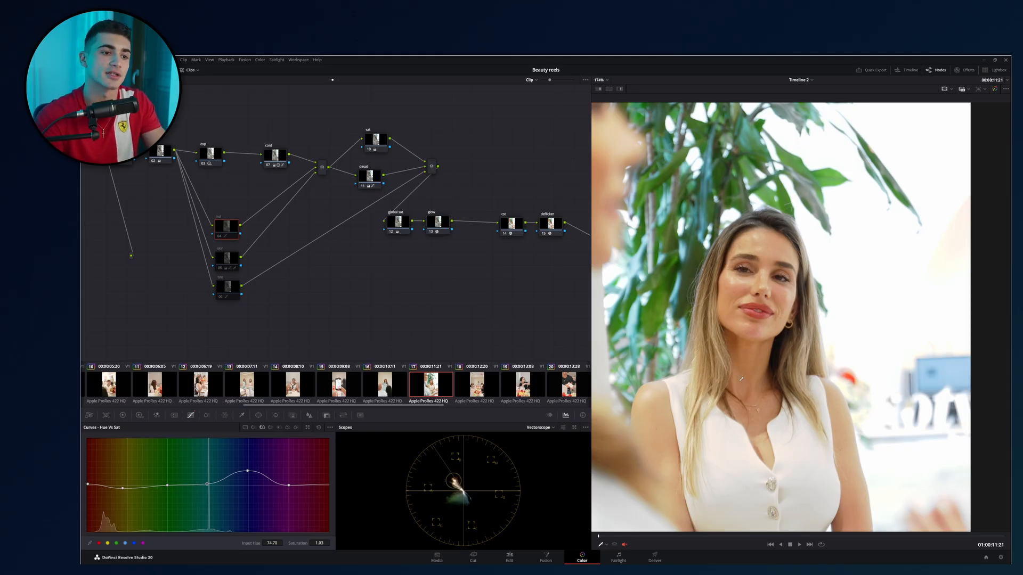
Examine the skin tones on the woman's shoulder and arm up close, and return to a wider framing.
{"action": "scroll", "coordinate": [797, 353], "scroll_direction": "up", "scroll_amount": 4}
{"action": "scroll", "coordinate": [754, 269], "scroll_direction": "up", "scroll_amount": 6}
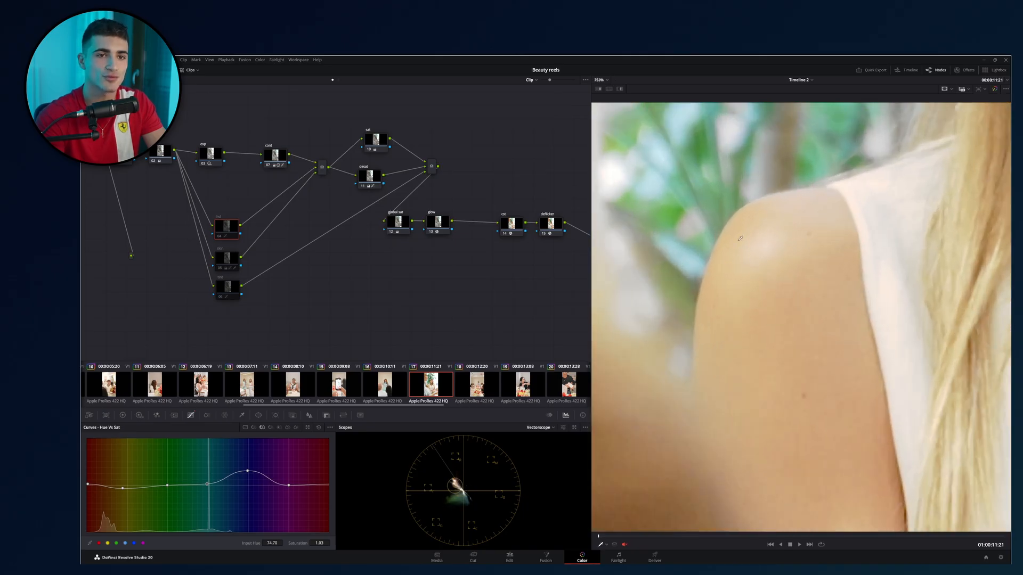
{"action": "left_click_drag", "start_coordinate": [767, 268], "coordinate": [692, 157]}
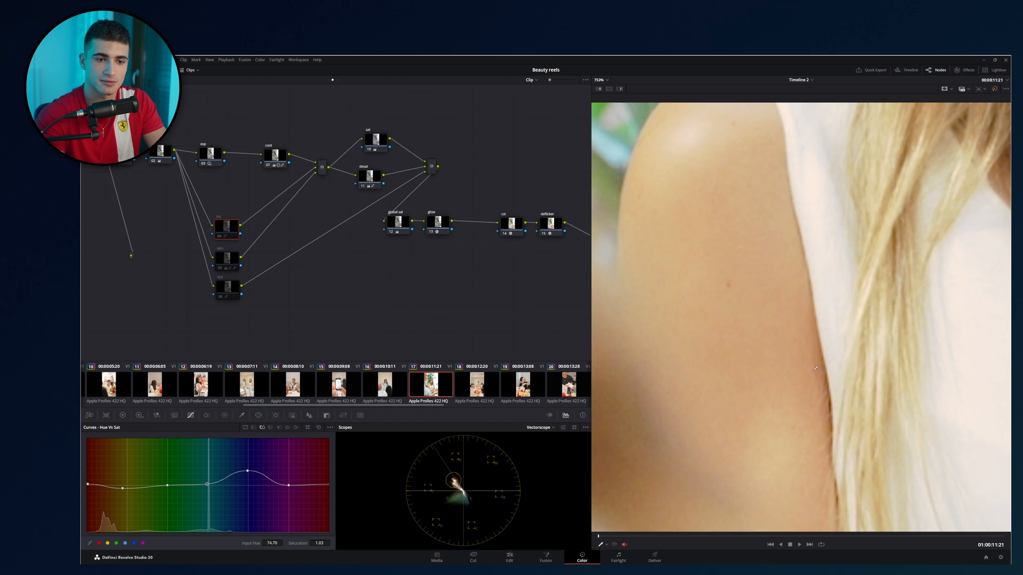
{"action": "scroll", "coordinate": [820, 375], "scroll_direction": "down", "scroll_amount": 2}
{"action": "scroll", "coordinate": [787, 336], "scroll_direction": "down", "scroll_amount": 1}
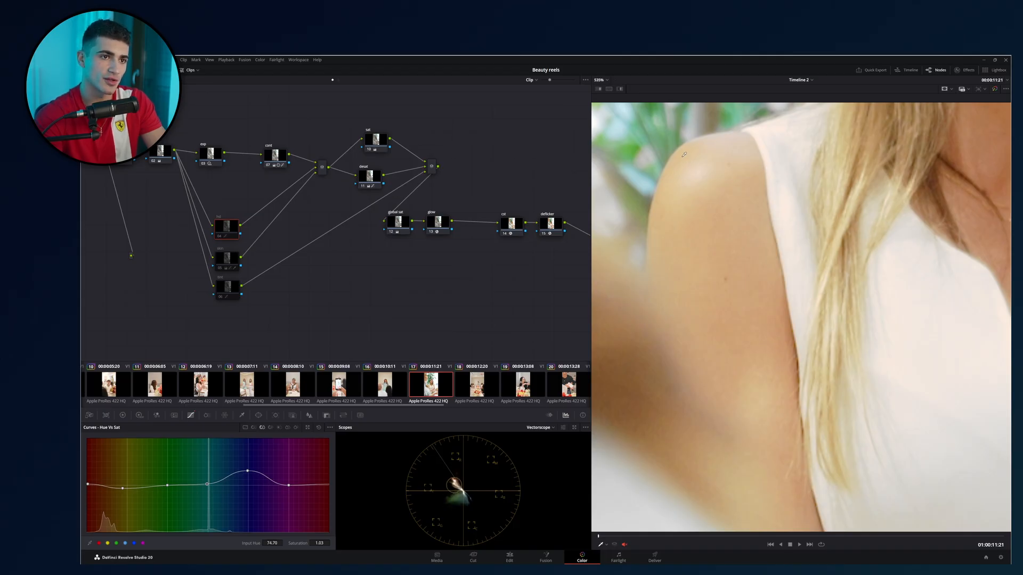
{"action": "scroll", "coordinate": [736, 300], "scroll_direction": "down", "scroll_amount": 5}
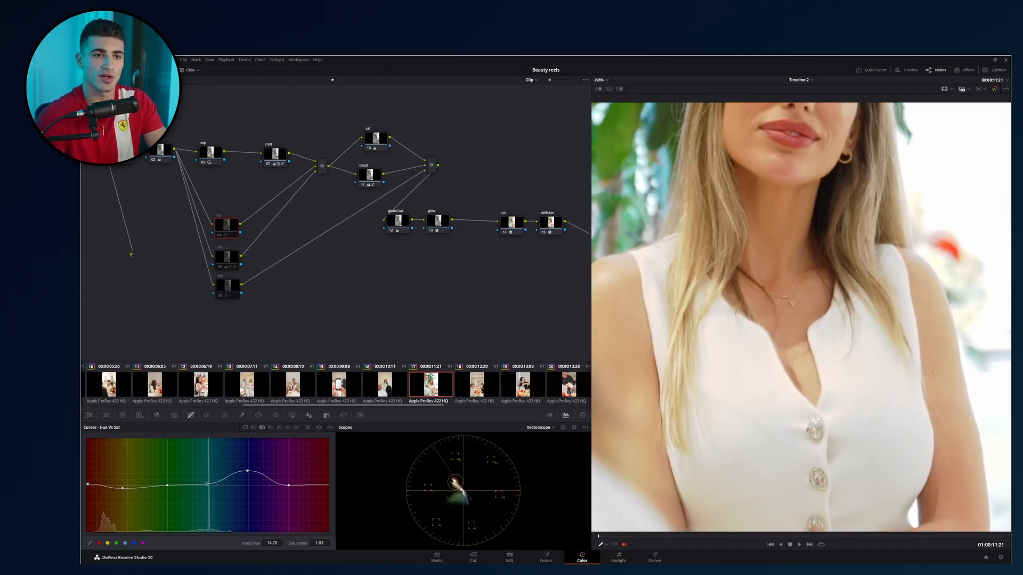
{"action": "scroll", "coordinate": [736, 300], "scroll_direction": "down", "scroll_amount": 4}
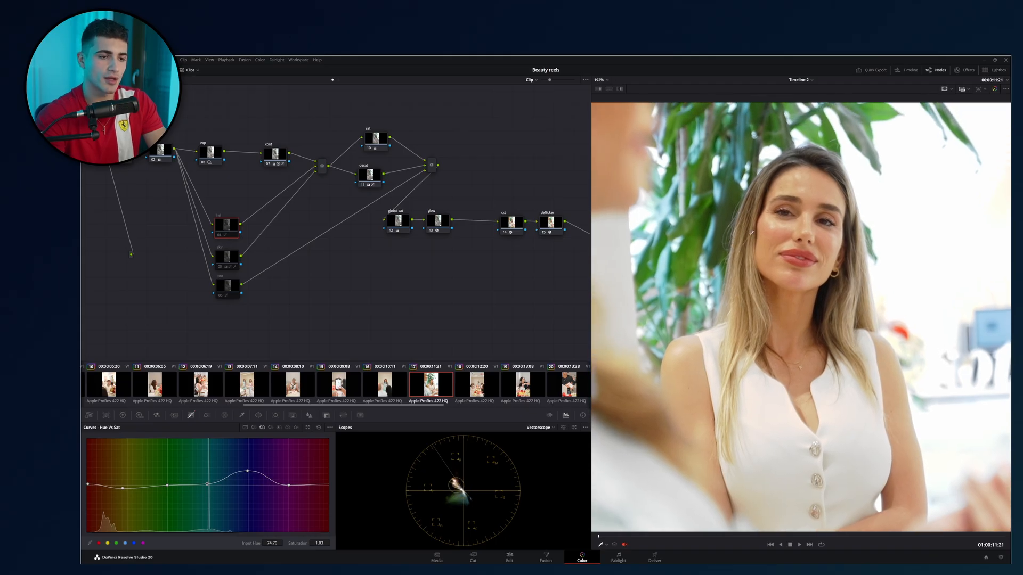
Select the middle of the three stacked parallel nodes, show its Custom curve, and widen the grading area beside the viewer.
{"action": "left_click", "coordinate": [226, 257]}
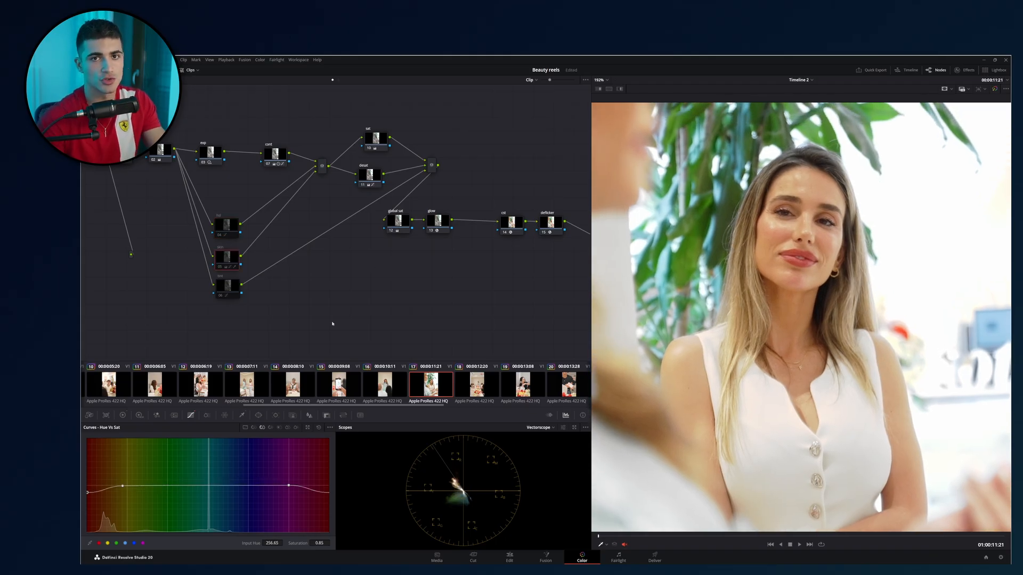
{"action": "left_click", "coordinate": [254, 428]}
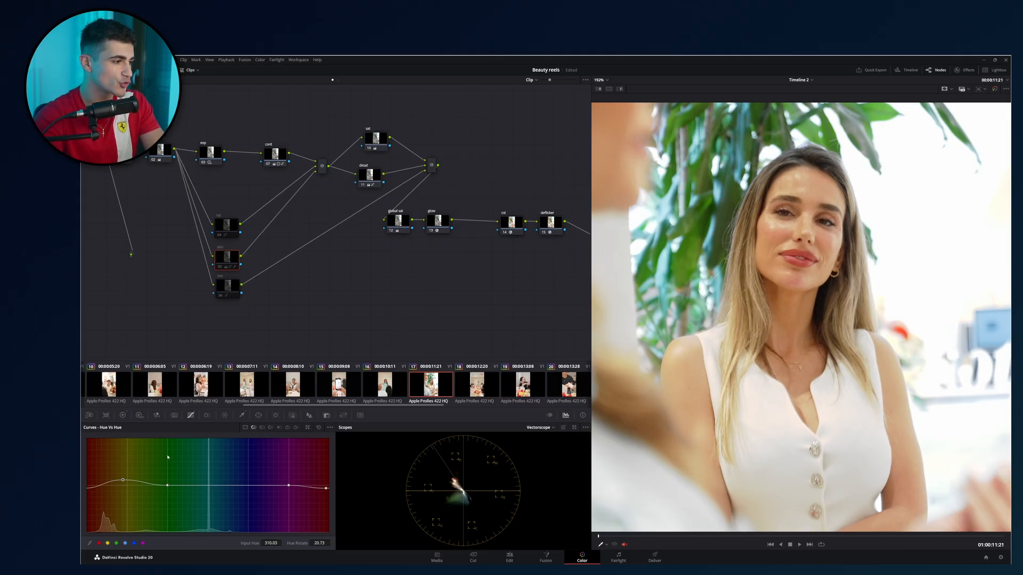
{"action": "left_click", "coordinate": [245, 427]}
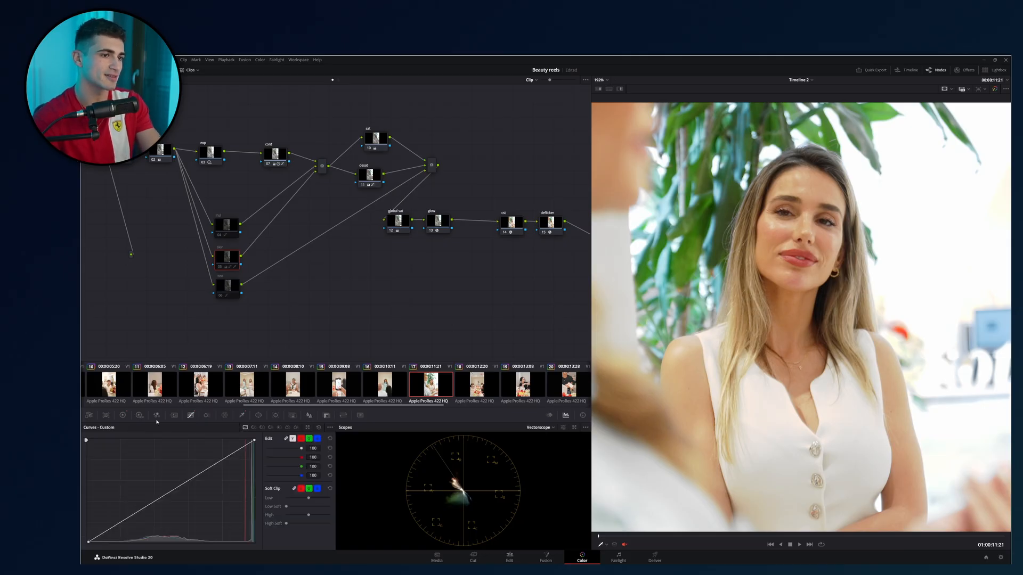
{"action": "left_click_drag", "start_coordinate": [591, 268], "coordinate": [809, 267]}
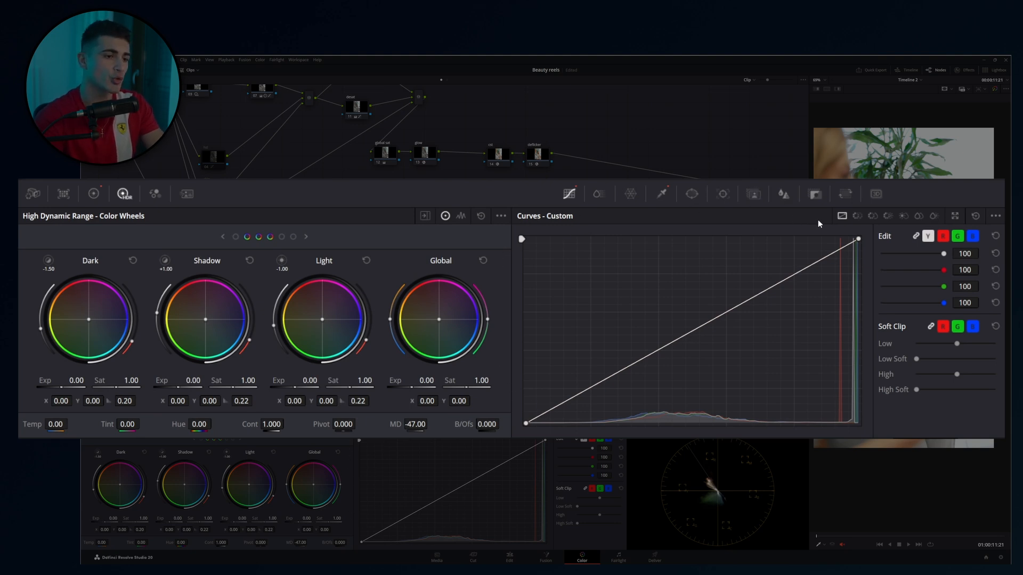
Review the selected node's Hue Vs Sat curve and return to its Hue Vs Hue curve.
{"action": "left_click", "coordinate": [855, 216]}
{"action": "left_click", "coordinate": [873, 216]}
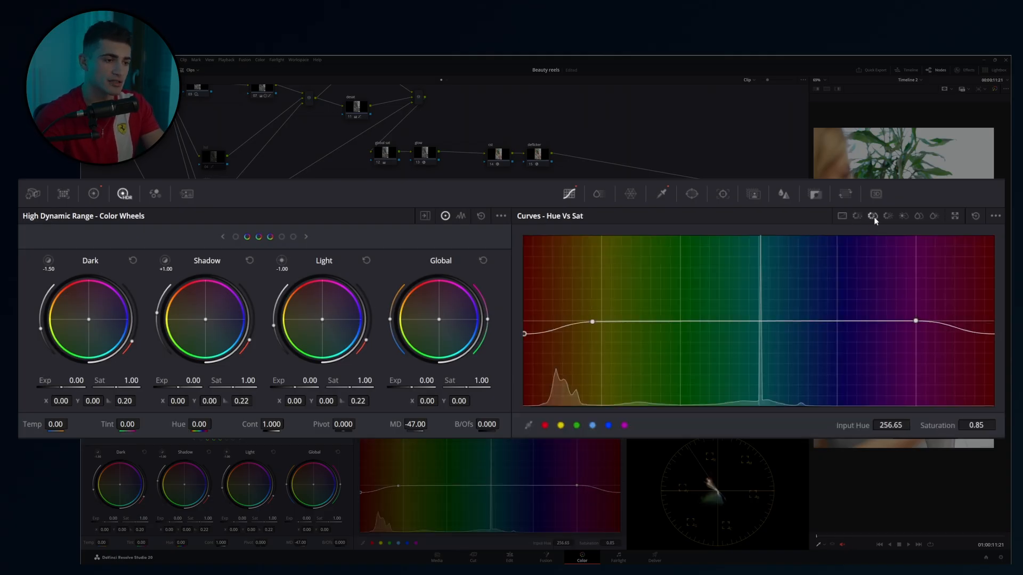
{"action": "left_click", "coordinate": [859, 215]}
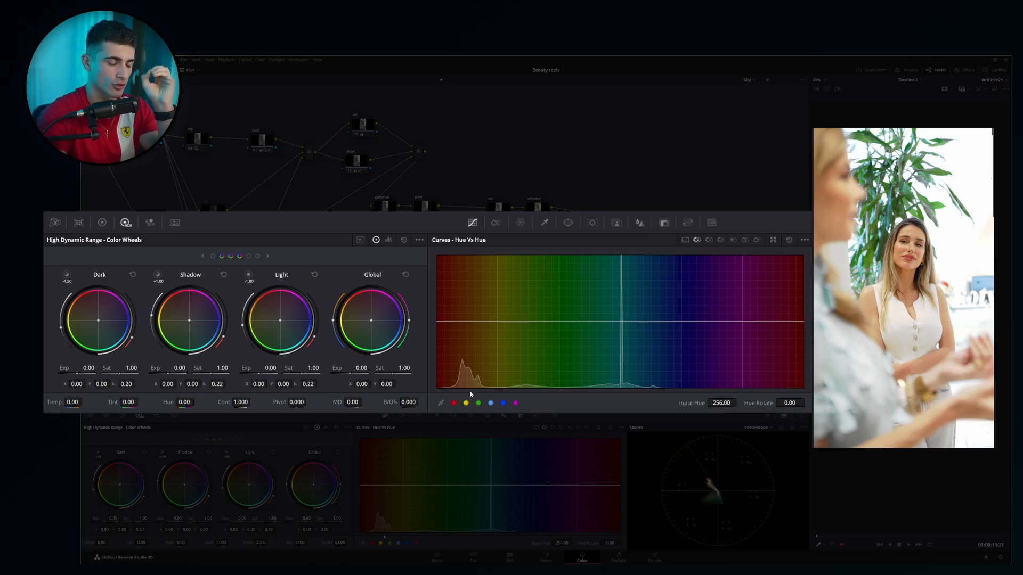
Try rotating the yellow-green hues between two anchor points on the Hue Vs Hue curve, from 85.84 to -48.88 to 13.23, and reset the curve.
{"action": "left_click", "coordinate": [487, 322]}
{"action": "left_click", "coordinate": [549, 322]}
{"action": "left_click_drag", "start_coordinate": [521, 322], "coordinate": [532, 303]}
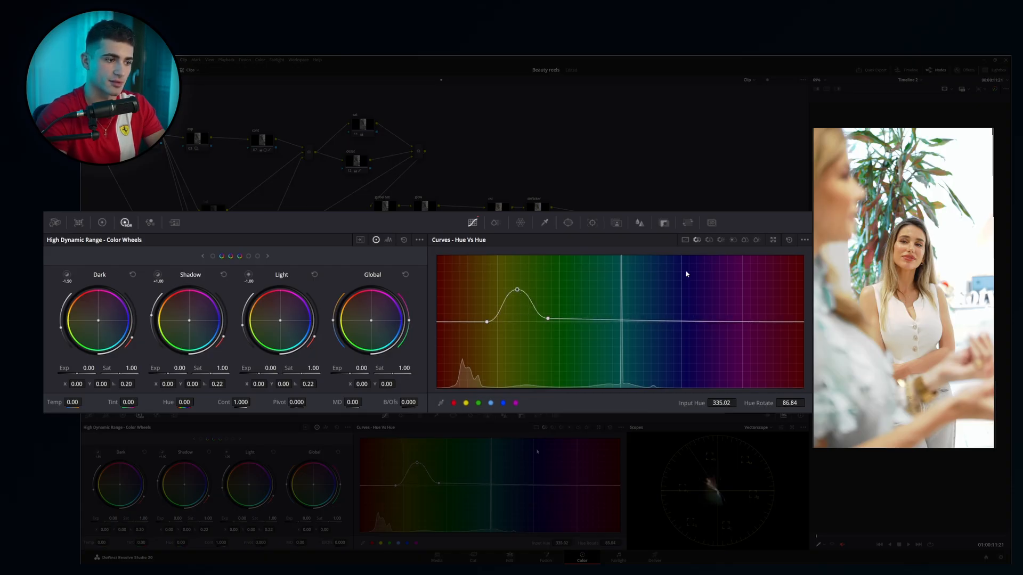
{"action": "left_click_drag", "start_coordinate": [517, 291], "coordinate": [513, 340]}
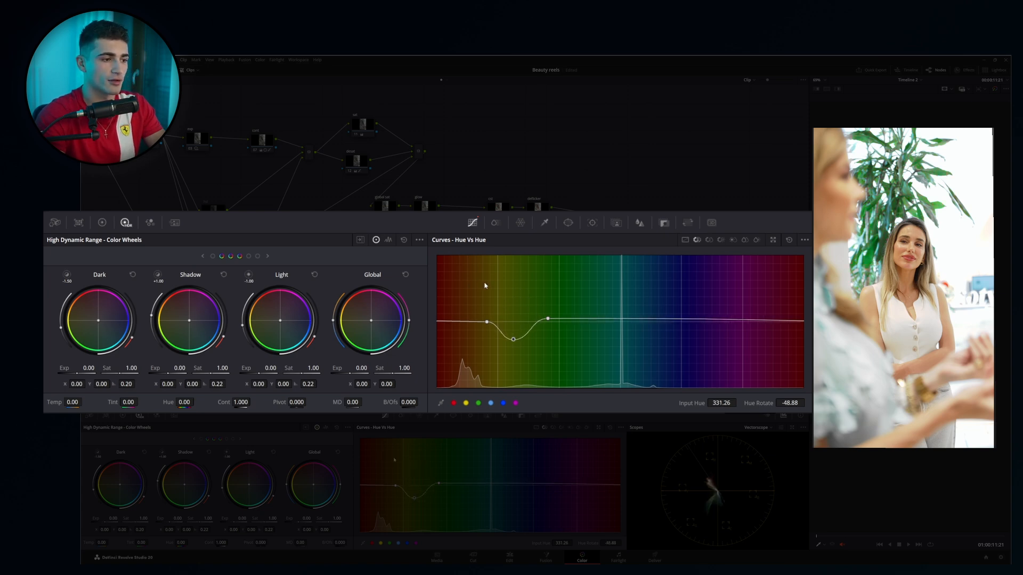
{"action": "left_click_drag", "start_coordinate": [512, 342], "coordinate": [514, 317]}
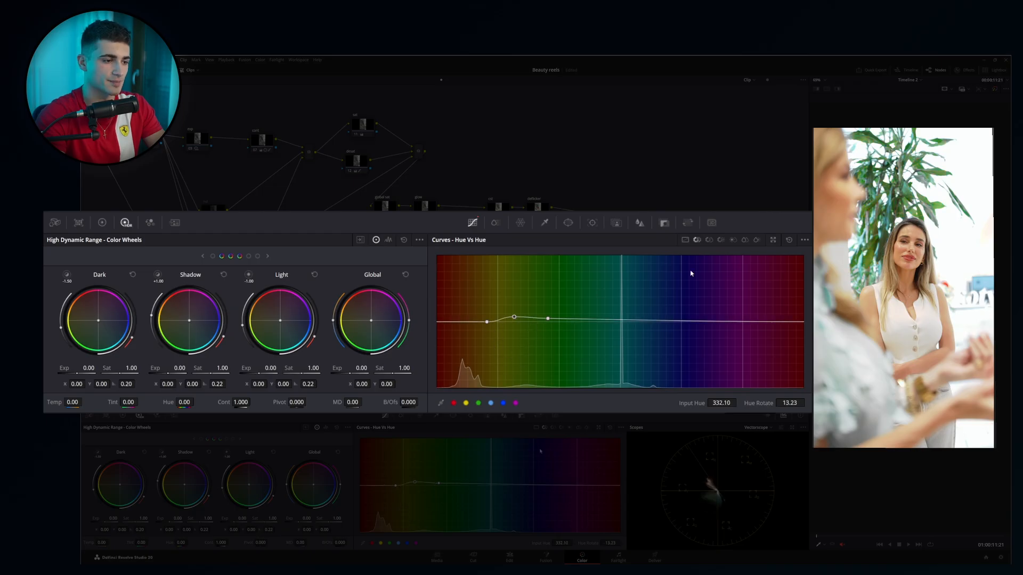
{"action": "left_click", "coordinate": [789, 240]}
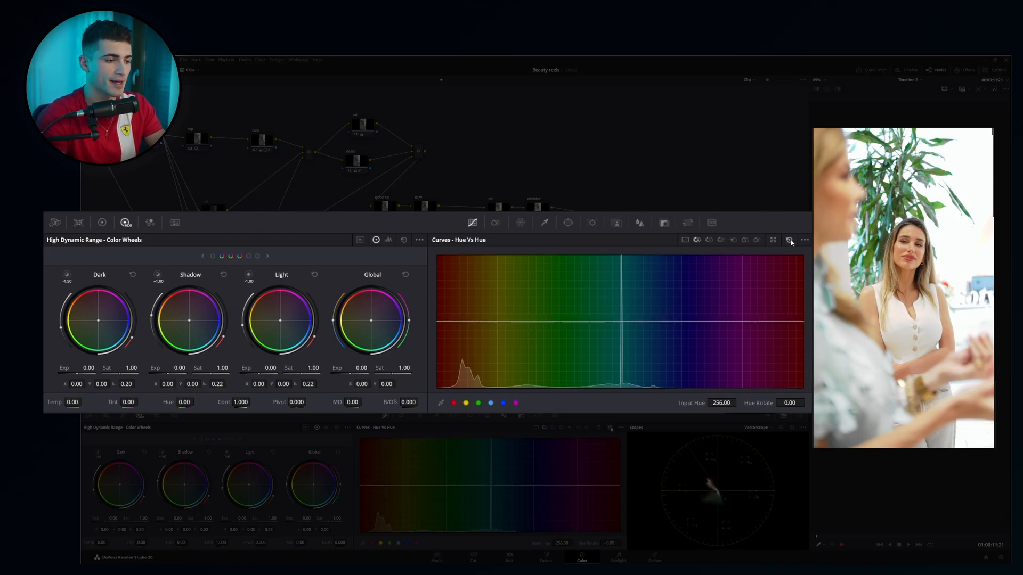
Try a yellow-green hue rotation of 9.78 with anchor points across the whole Hue Vs Hue curve, and reset the curve.
{"action": "left_click", "coordinate": [474, 323]}
{"action": "left_click", "coordinate": [515, 322]}
{"action": "left_click_drag", "start_coordinate": [515, 322], "coordinate": [514, 318]}
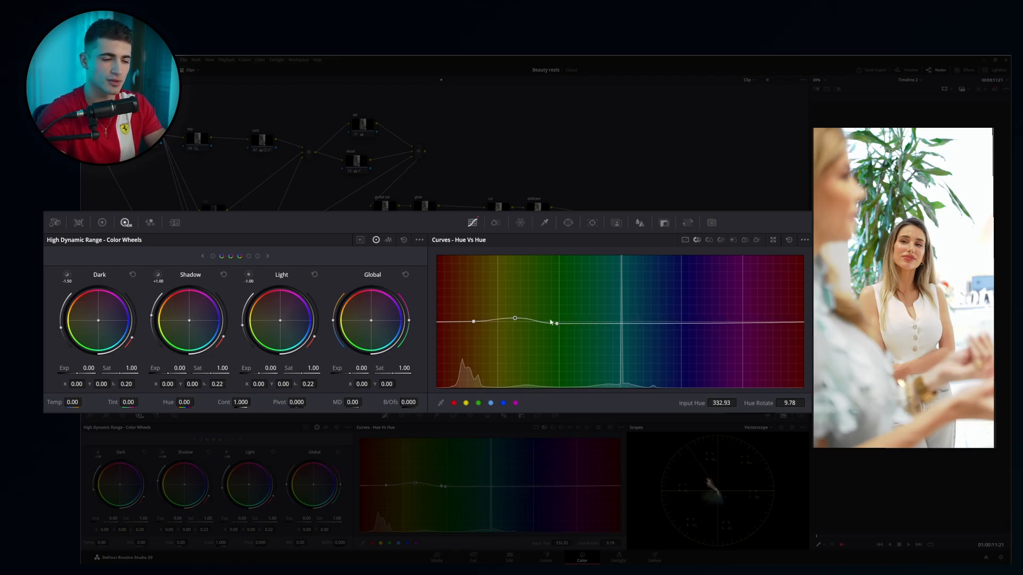
{"action": "left_click", "coordinate": [659, 323]}
{"action": "left_click", "coordinate": [738, 322]}
{"action": "left_click", "coordinate": [771, 322]}
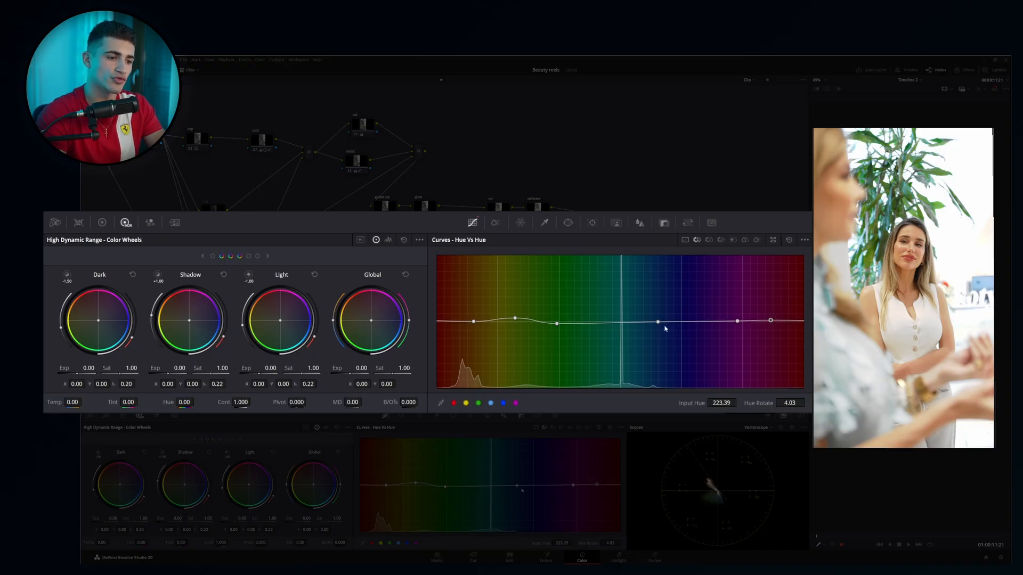
{"action": "left_click", "coordinate": [622, 324]}
{"action": "left_click", "coordinate": [588, 324]}
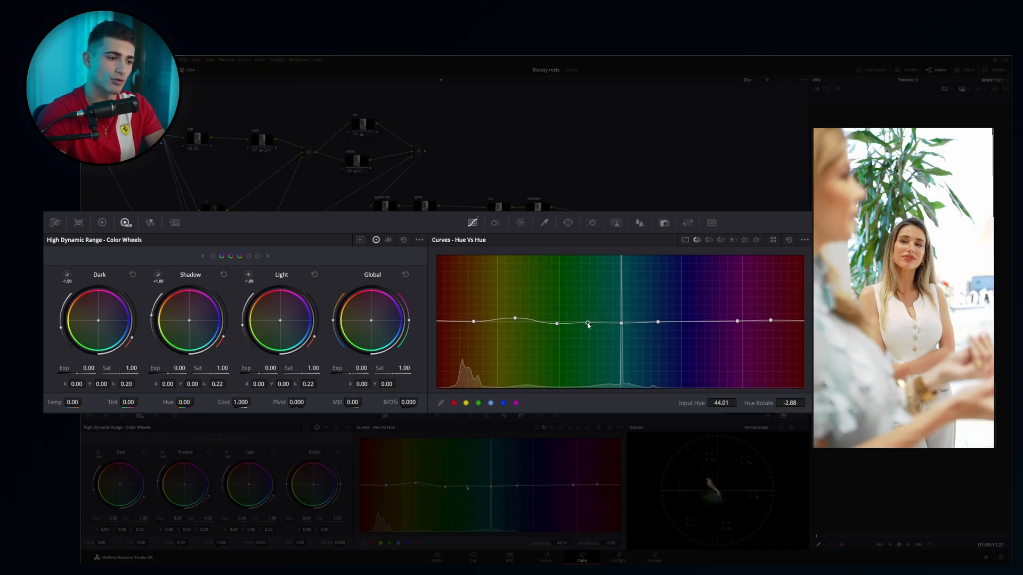
{"action": "left_click", "coordinate": [449, 321]}
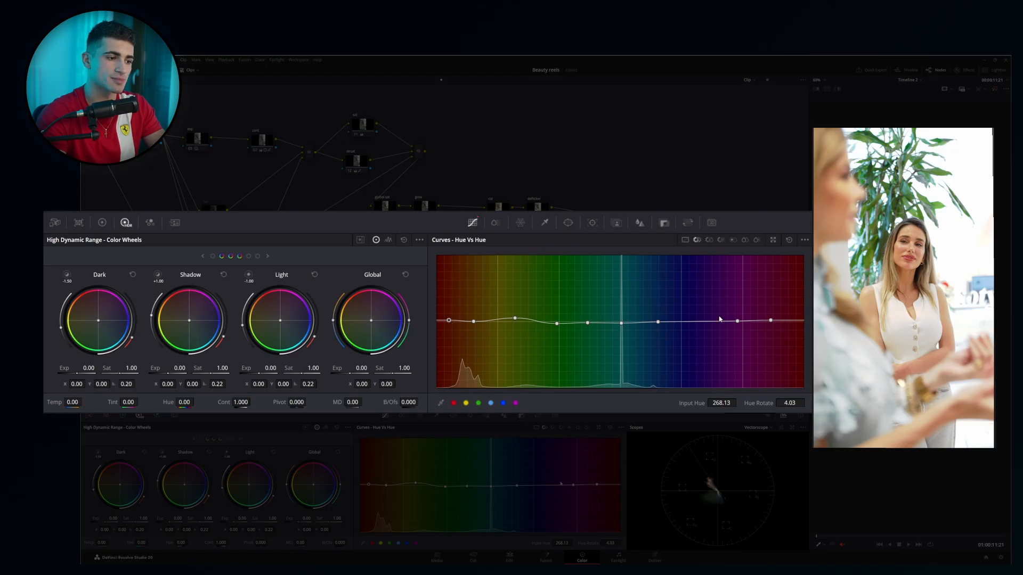
{"action": "left_click", "coordinate": [697, 323]}
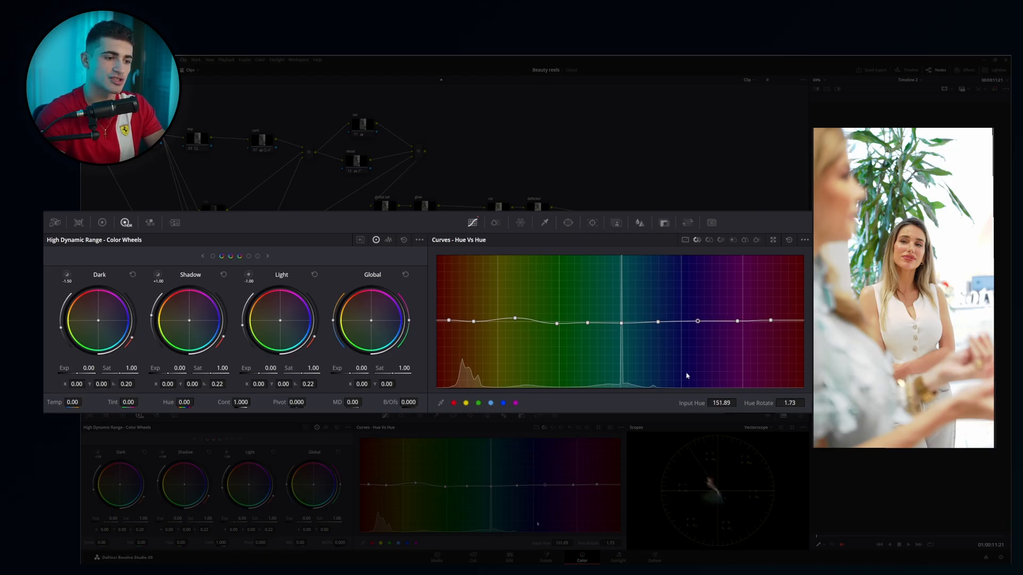
{"action": "left_click", "coordinate": [791, 240]}
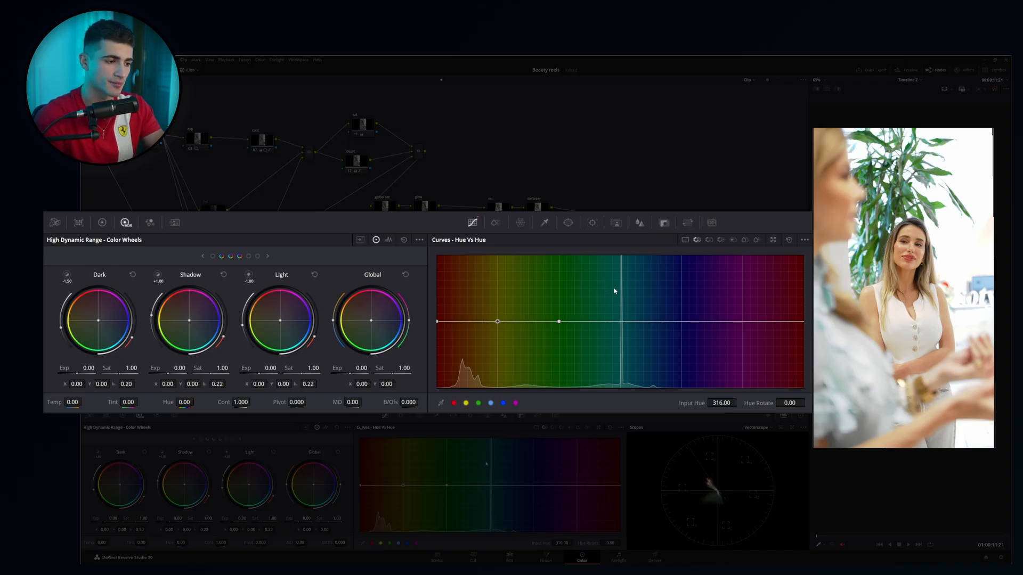
Try yellow hue rotations of -24.73, -13.80 and -84.30 on the Hue Vs Hue curve, and reset the curve.
{"action": "mouse_move", "coordinate": [497, 321]}
{"action": "left_mouse_down"}
{"action": "mouse_move", "coordinate": [499, 292]}
{"action": "mouse_move", "coordinate": [469, 364]}
{"action": "mouse_move", "coordinate": [482, 367]}
{"action": "mouse_move", "coordinate": [502, 262]}
{"action": "mouse_move", "coordinate": [501, 333]}
{"action": "left_mouse_up"}
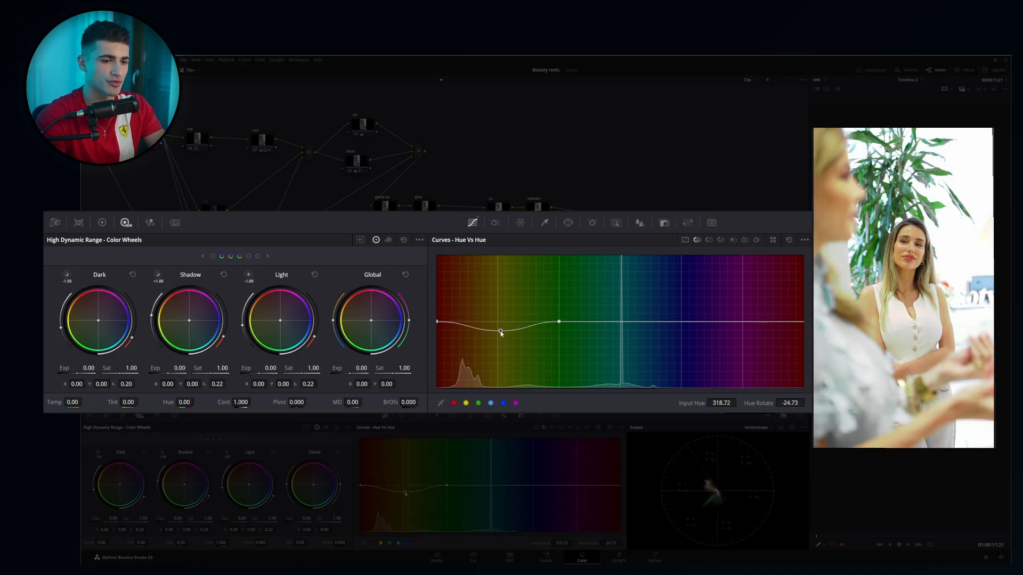
{"action": "key", "text": "ctrl+z"}
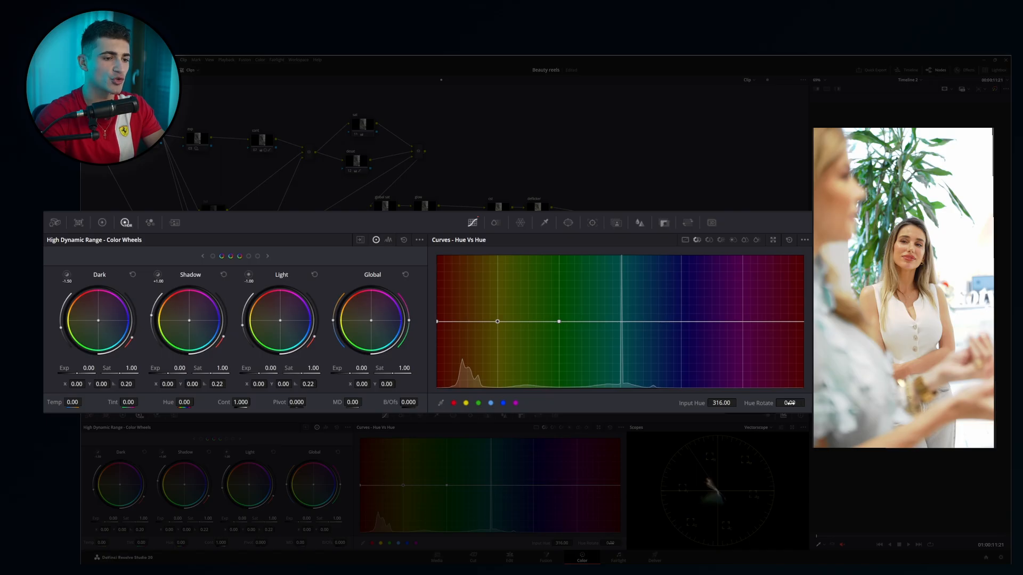
{"action": "left_click_drag", "start_coordinate": [772, 404], "coordinate": [807, 403]}
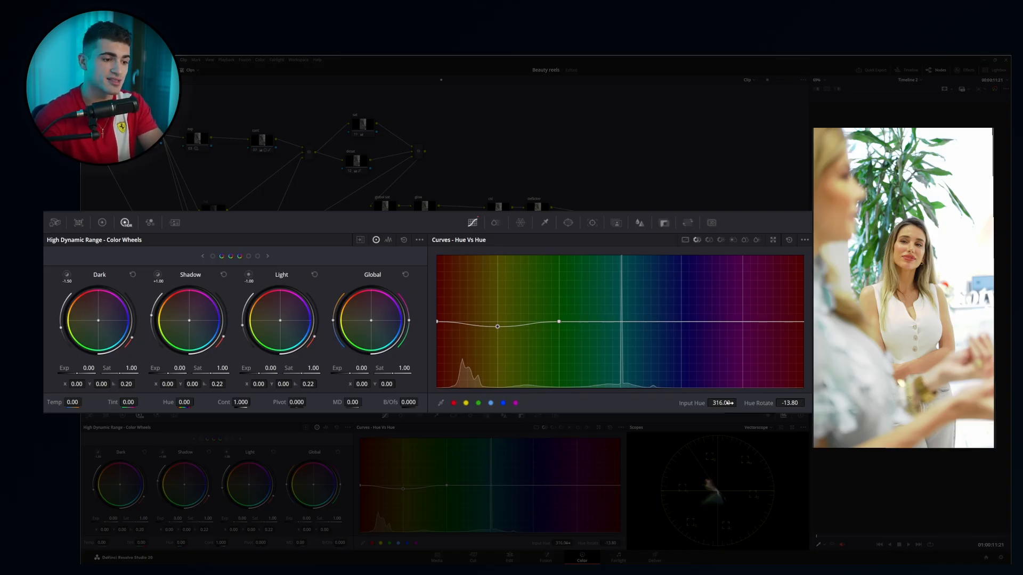
{"action": "left_click_drag", "start_coordinate": [721, 403], "coordinate": [694, 405]}
{"action": "key", "text": "ctrl+z"}
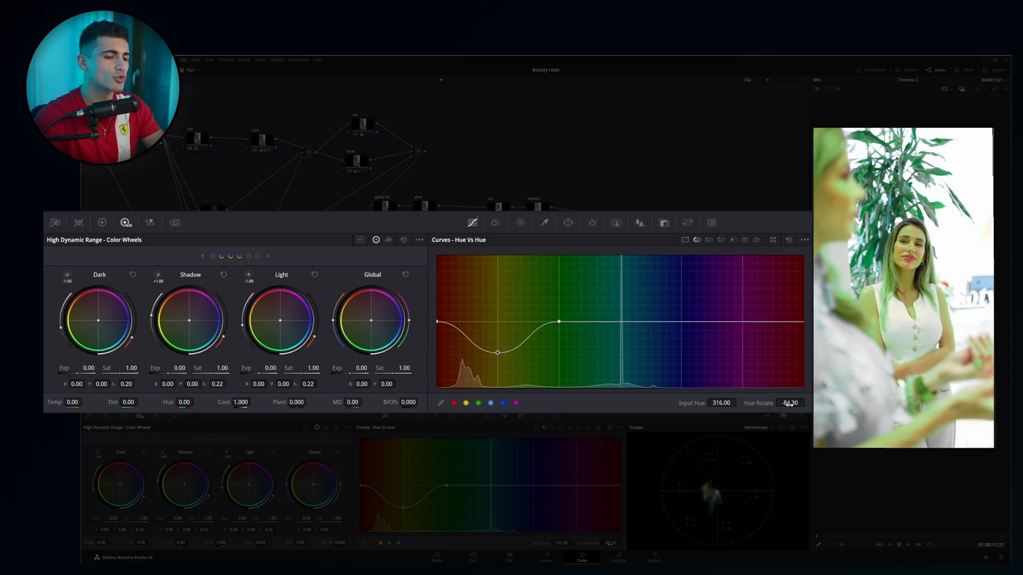
{"action": "left_click", "coordinate": [789, 239]}
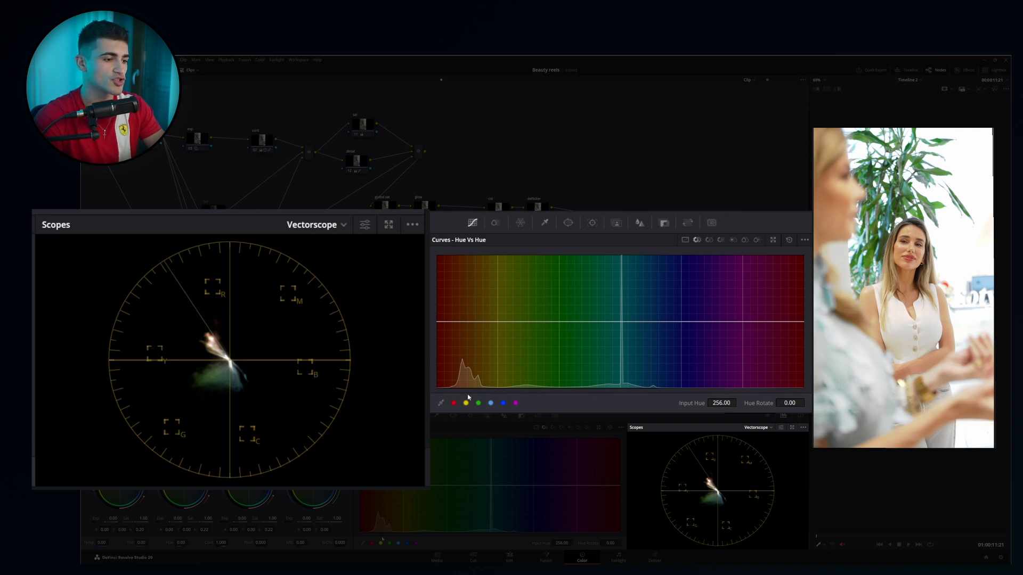
Add red and yellow anchor points to the Hue Vs Hue curve and set the yellow point's hue rotation to 15.45.
{"action": "left_click", "coordinate": [453, 404]}
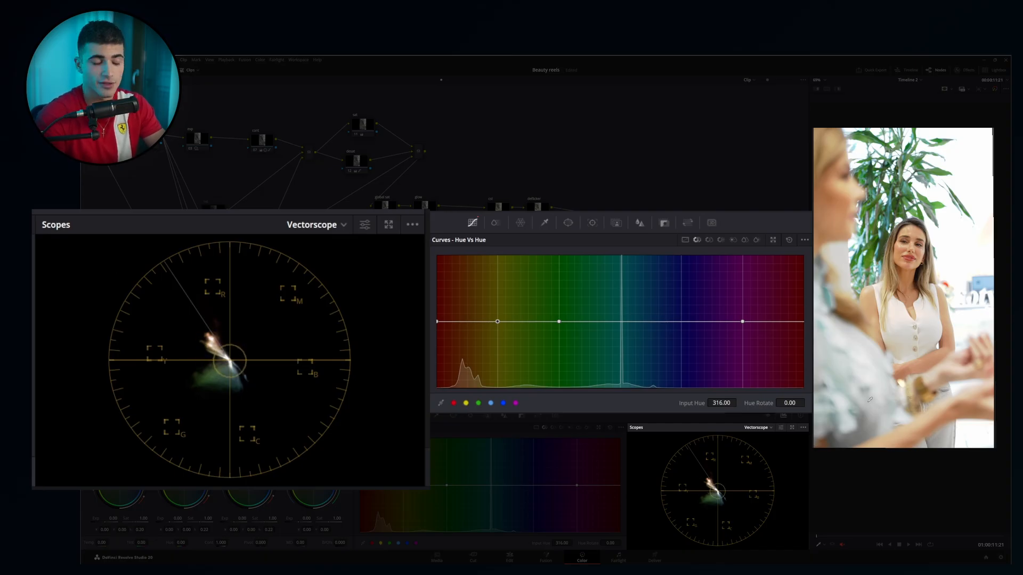
{"action": "left_click", "coordinate": [478, 403]}
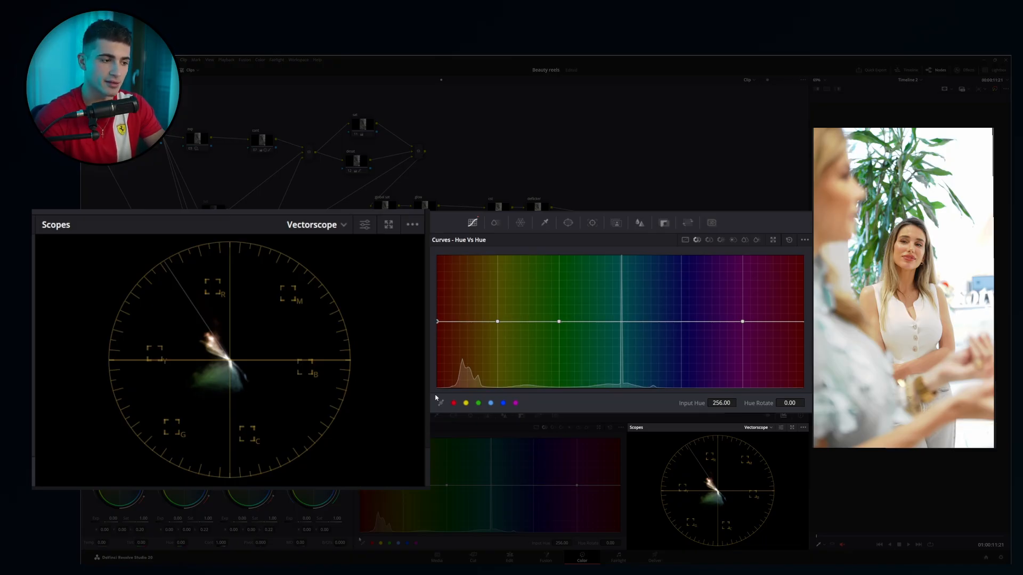
{"action": "left_click", "coordinate": [466, 403]}
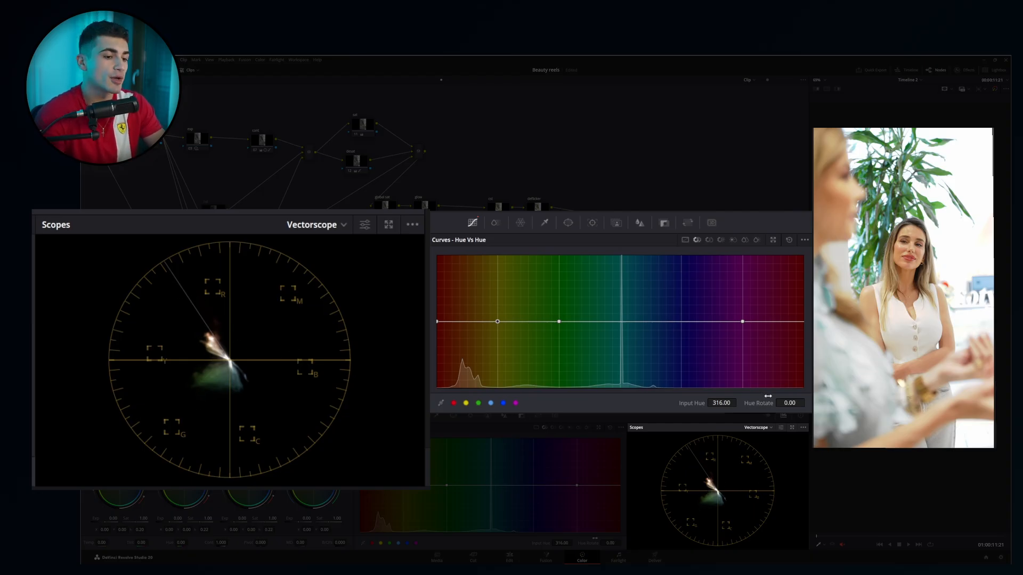
{"action": "left_click_drag", "start_coordinate": [790, 404], "coordinate": [807, 404]}
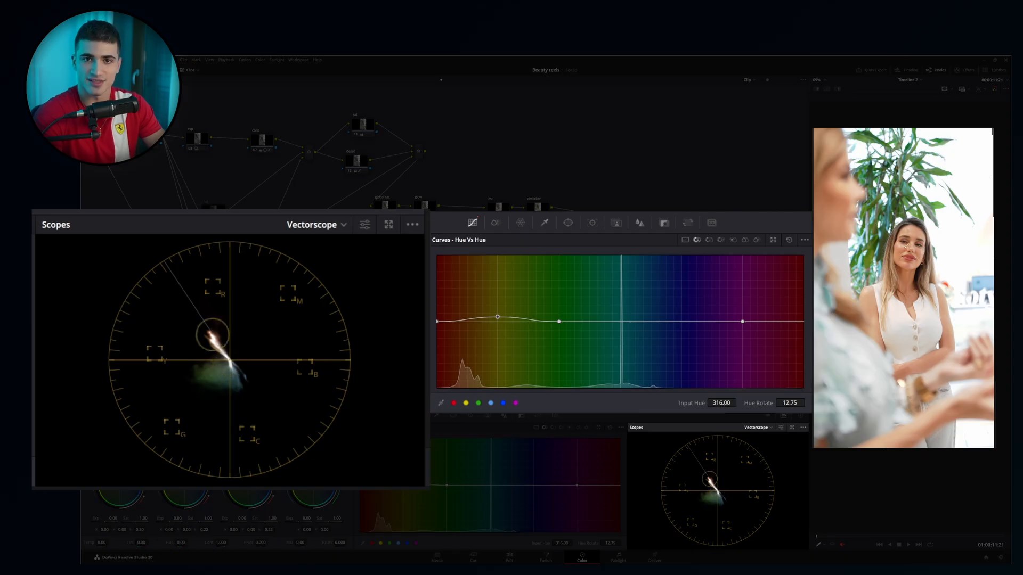
{"action": "left_click_drag", "start_coordinate": [805, 404], "coordinate": [809, 403]}
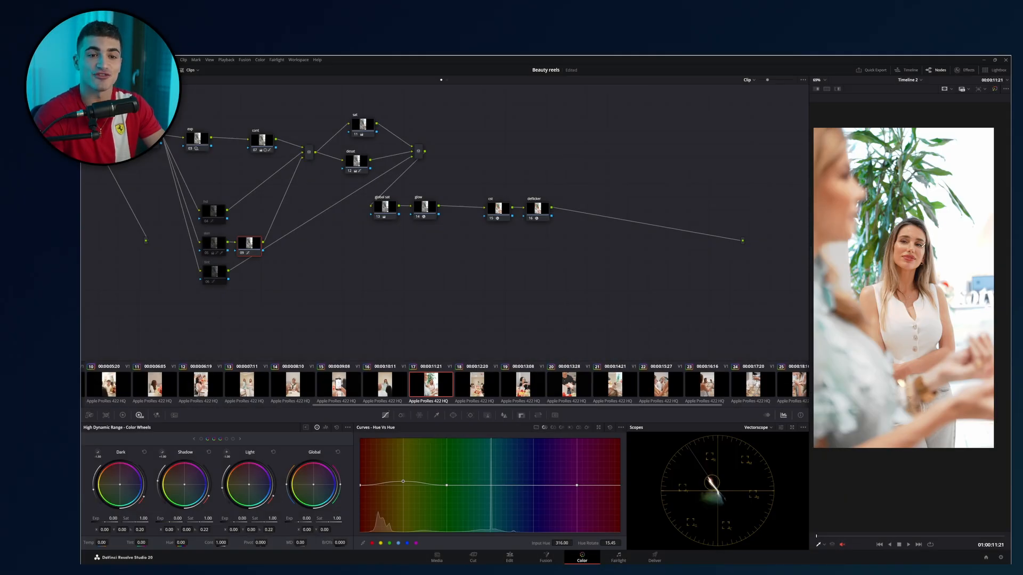
Widen the viewer around the close-up of the woman's face and compare it with the selected node disabled and enabled.
{"action": "scroll", "coordinate": [913, 234], "scroll_direction": "up", "scroll_amount": 3}
{"action": "scroll", "coordinate": [921, 236], "scroll_direction": "up", "scroll_amount": 5}
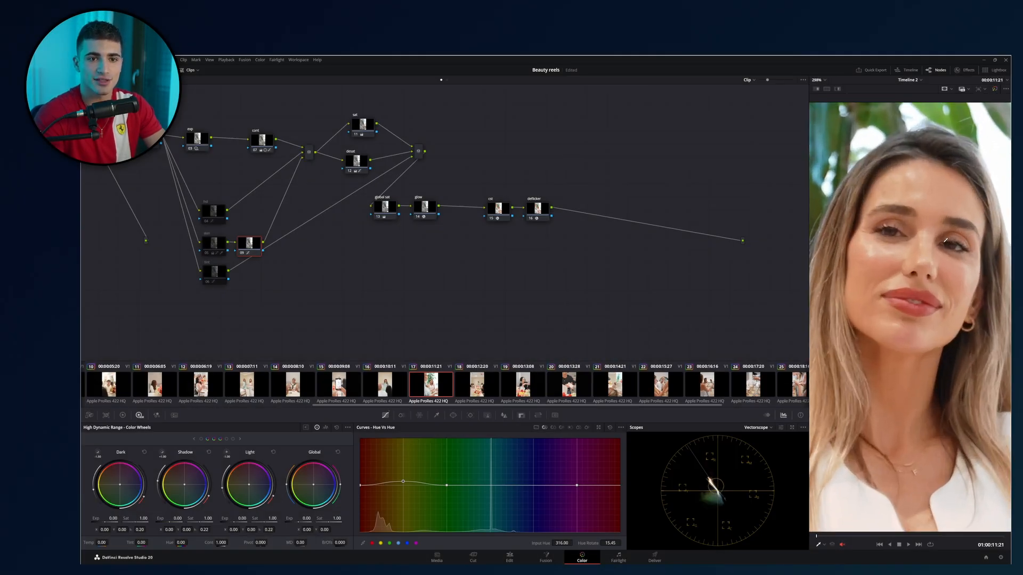
{"action": "scroll", "coordinate": [921, 290], "scroll_direction": "up", "scroll_amount": 1}
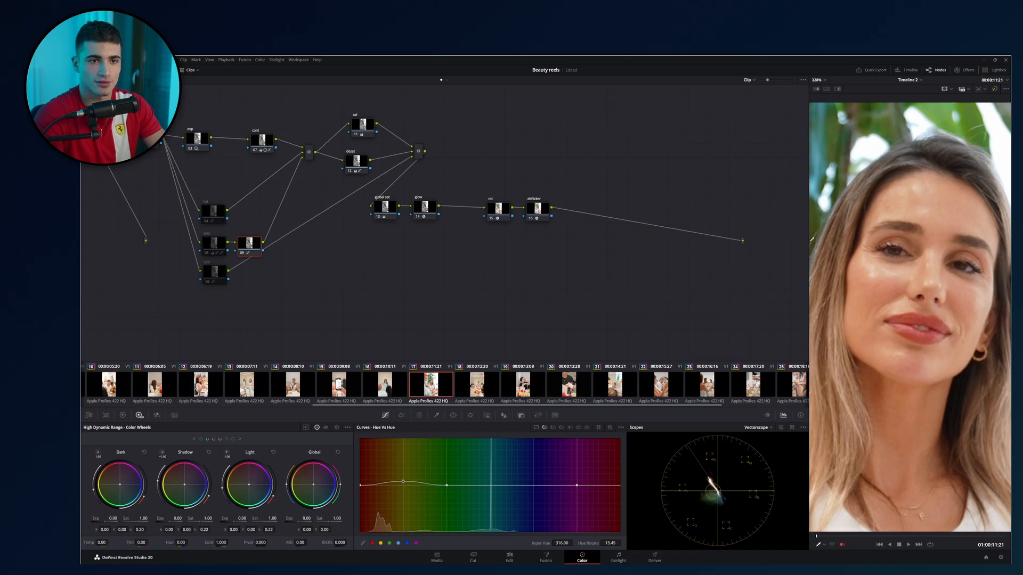
{"action": "scroll", "coordinate": [805, 241], "scroll_direction": "down", "scroll_amount": 2}
{"action": "left_click_drag", "start_coordinate": [805, 242], "coordinate": [593, 242]}
{"action": "scroll", "coordinate": [762, 293], "scroll_direction": "up", "scroll_amount": 1}
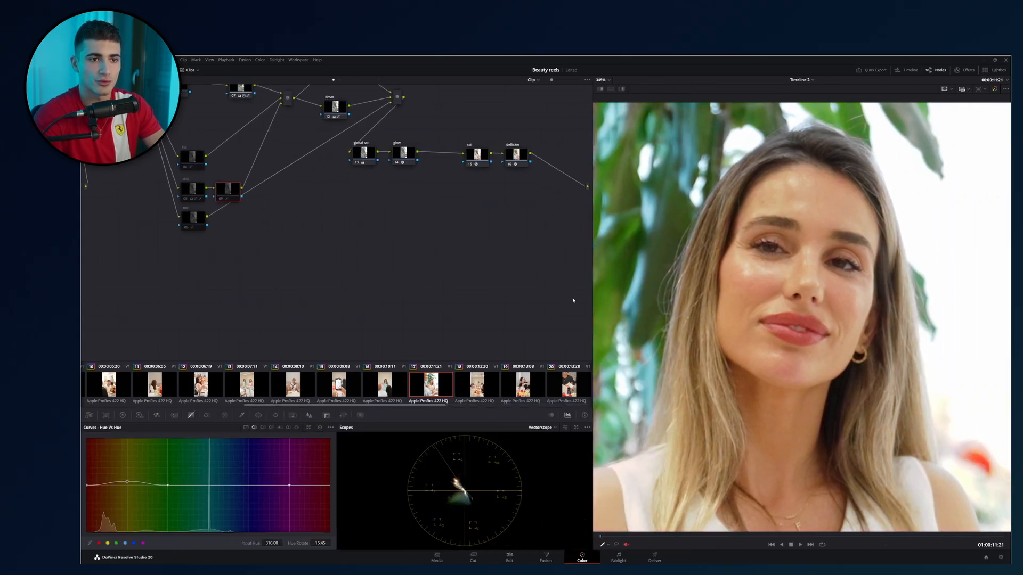
{"action": "key", "text": "ctrl+d"}
{"action": "key", "text": "ctrl+d"}
{"action": "key", "text": "ctrl+d"}
{"action": "key", "text": "ctrl+d"}
Examine the plant's greens and the woman's skin tone at several magnifications, and save the project.
{"action": "left_click_drag", "start_coordinate": [717, 259], "coordinate": [846, 266]}
{"action": "scroll", "coordinate": [753, 260], "scroll_direction": "up", "scroll_amount": 10}
{"action": "left_click_drag", "start_coordinate": [753, 260], "coordinate": [756, 286]}
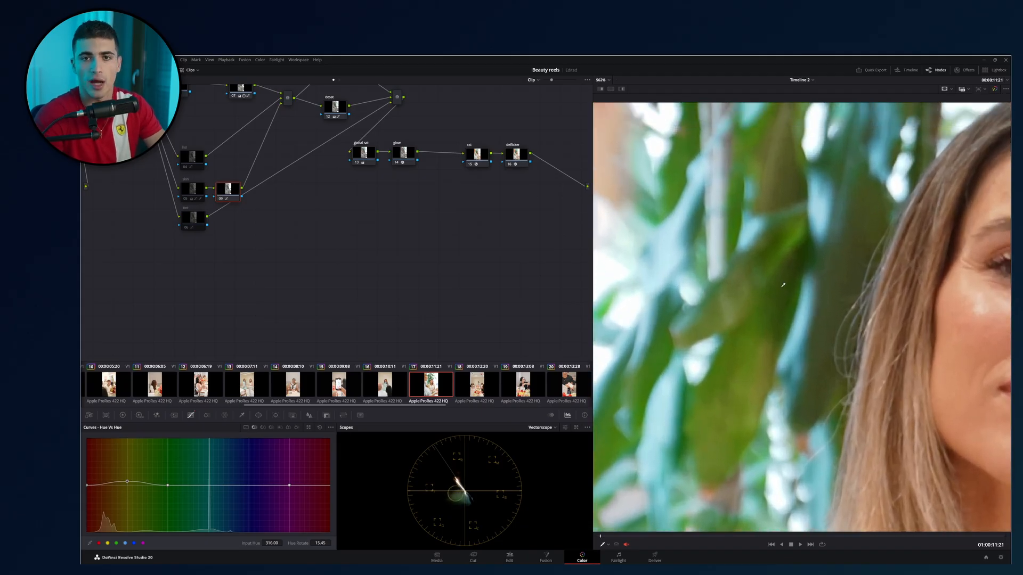
{"action": "scroll", "coordinate": [753, 285], "scroll_direction": "down", "scroll_amount": 5}
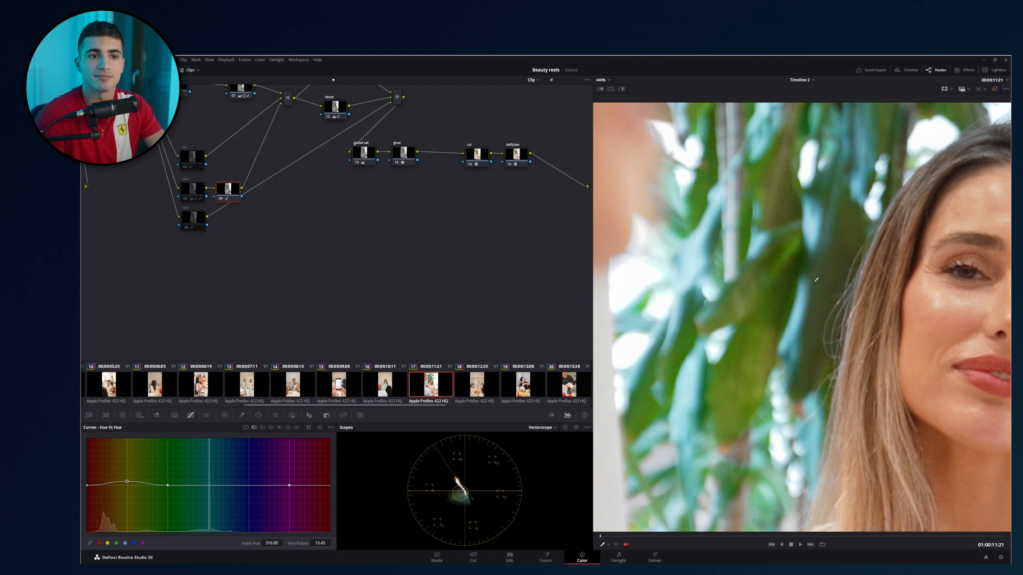
{"action": "left_click_drag", "start_coordinate": [800, 290], "coordinate": [635, 271]}
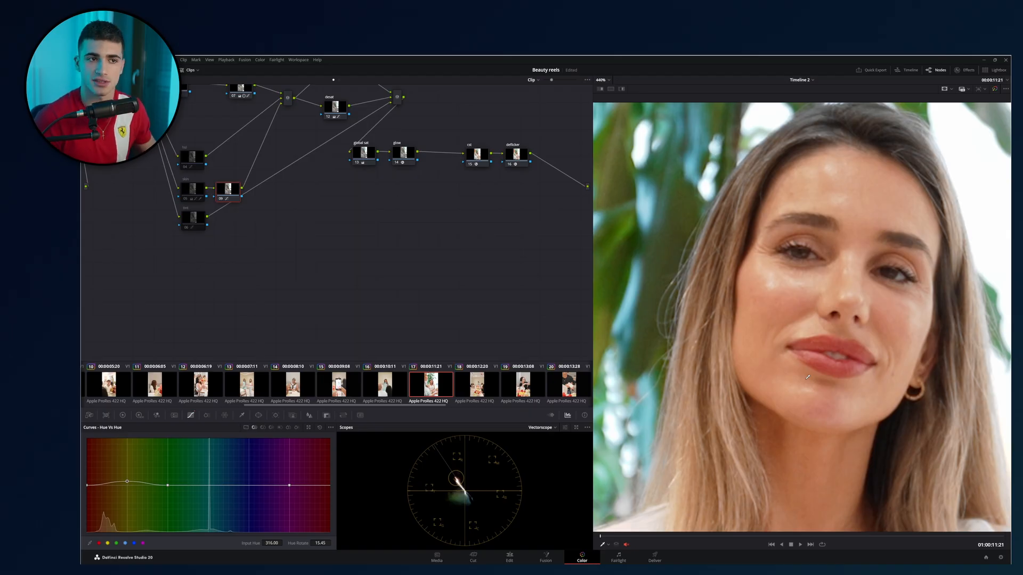
{"action": "scroll", "coordinate": [711, 318], "scroll_direction": "down", "scroll_amount": 5}
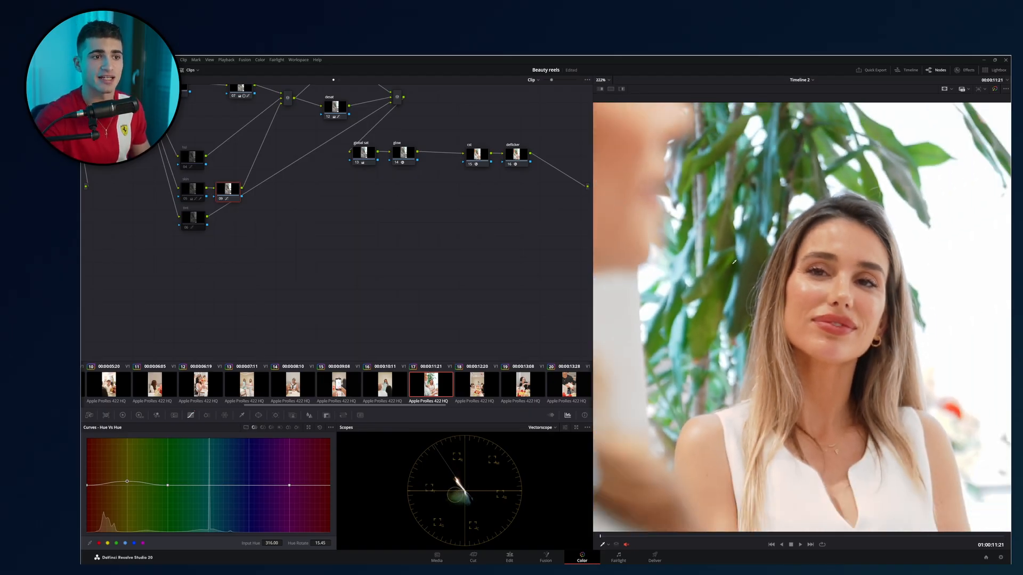
{"action": "scroll", "coordinate": [711, 318], "scroll_direction": "down", "scroll_amount": 2}
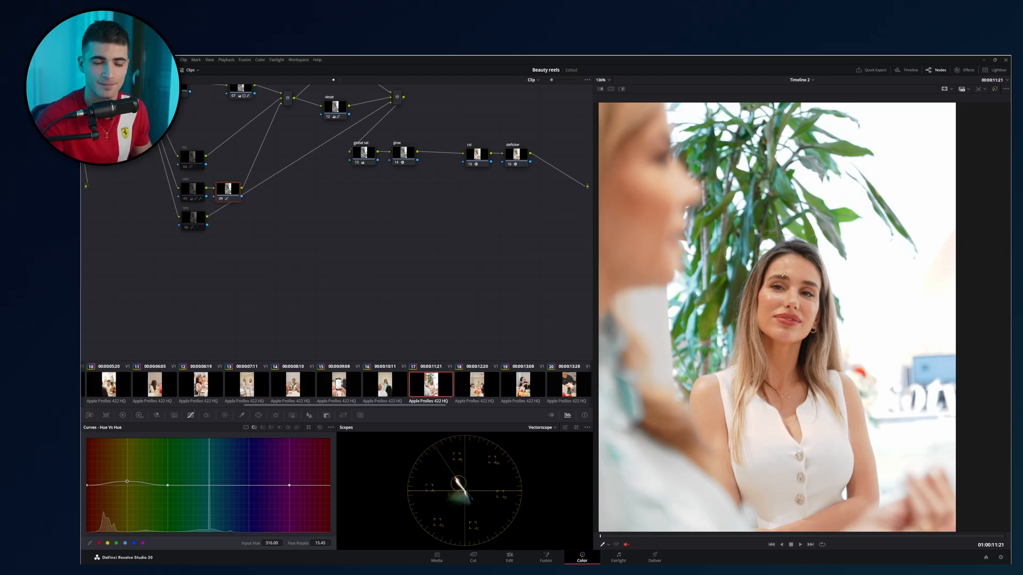
{"action": "scroll", "coordinate": [784, 270], "scroll_direction": "up", "scroll_amount": 3}
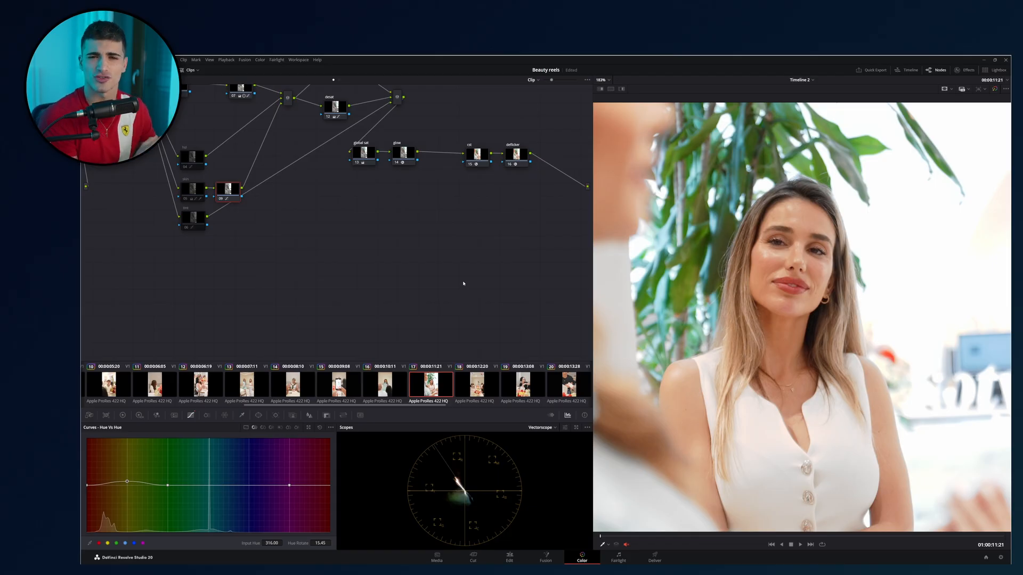
{"action": "key", "text": "ctrl+s"}
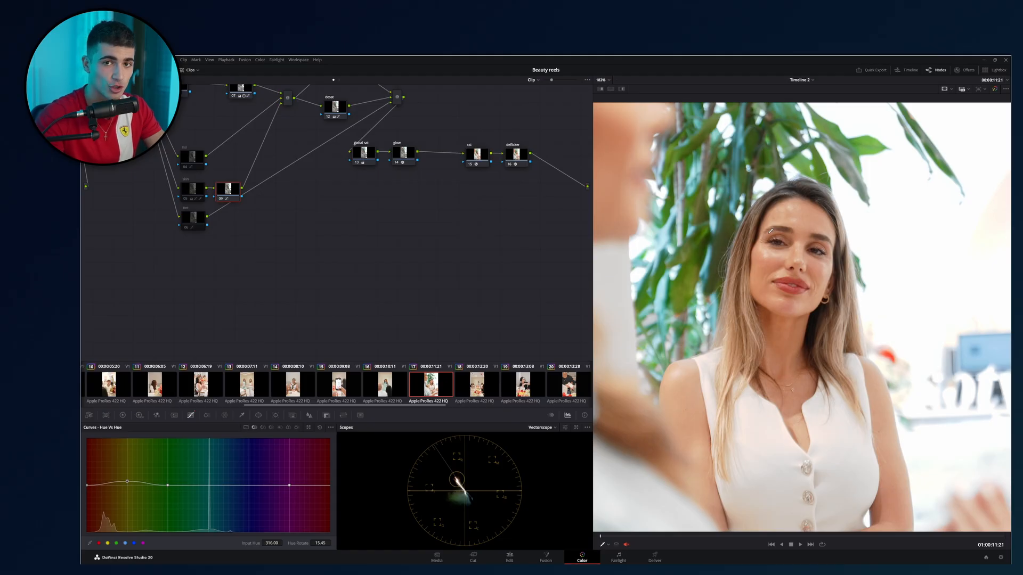
Examine the skin tones of the blurred foreground woman's cheek and of the woman in the white top.
{"action": "left_click_drag", "start_coordinate": [771, 231], "coordinate": [759, 242]}
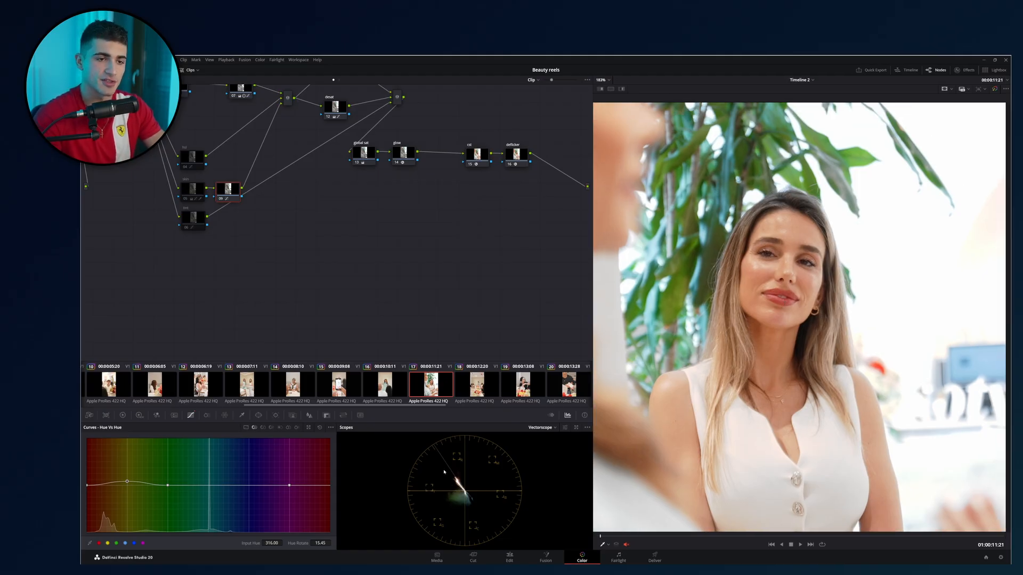
{"action": "scroll", "coordinate": [738, 261], "scroll_direction": "down", "scroll_amount": 3}
{"action": "left_click_drag", "start_coordinate": [732, 252], "coordinate": [822, 304]}
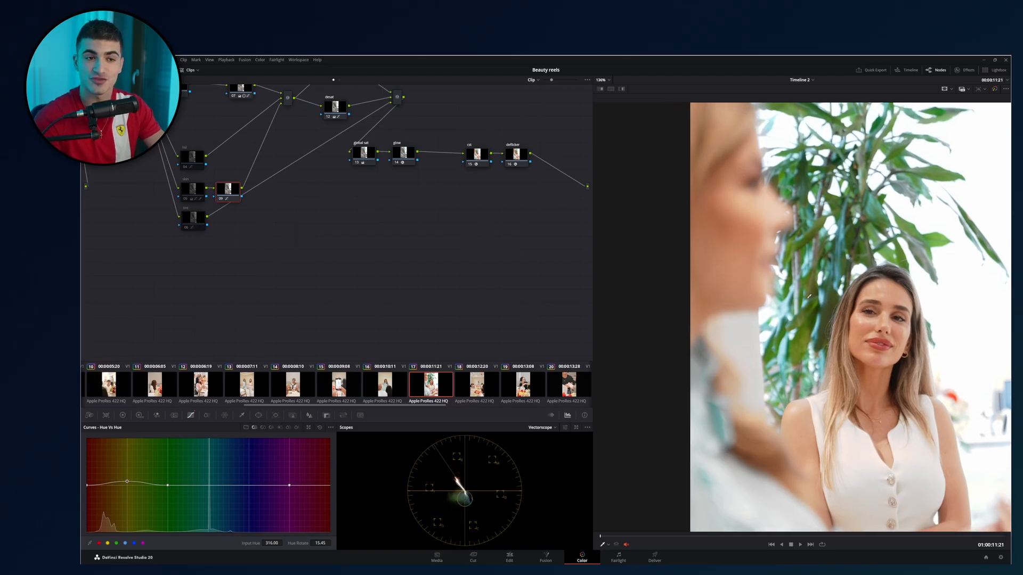
{"action": "scroll", "coordinate": [809, 296], "scroll_direction": "up", "scroll_amount": 5}
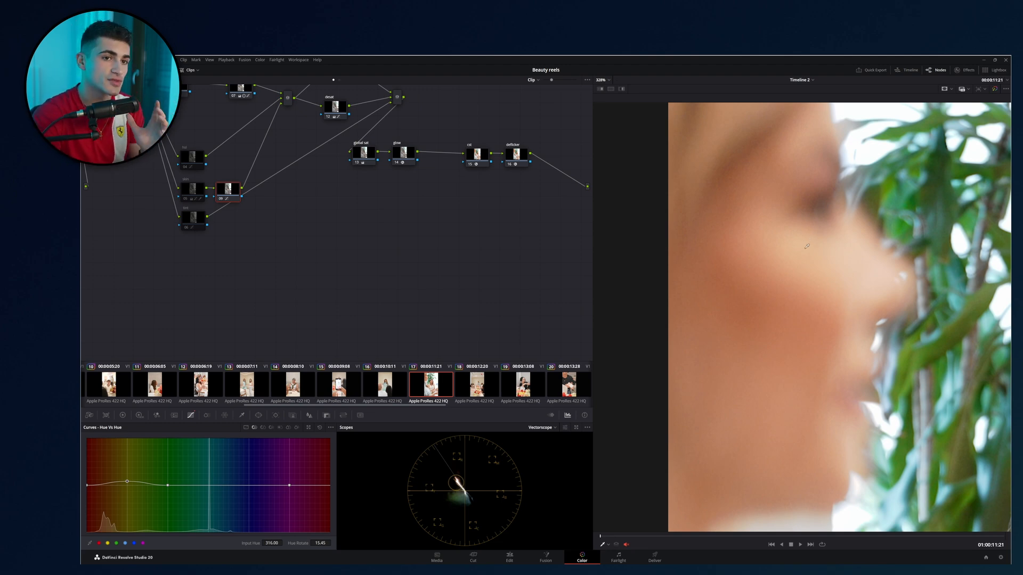
{"action": "scroll", "coordinate": [845, 236], "scroll_direction": "up", "scroll_amount": 2}
{"action": "scroll", "coordinate": [845, 236], "scroll_direction": "up", "scroll_amount": 1}
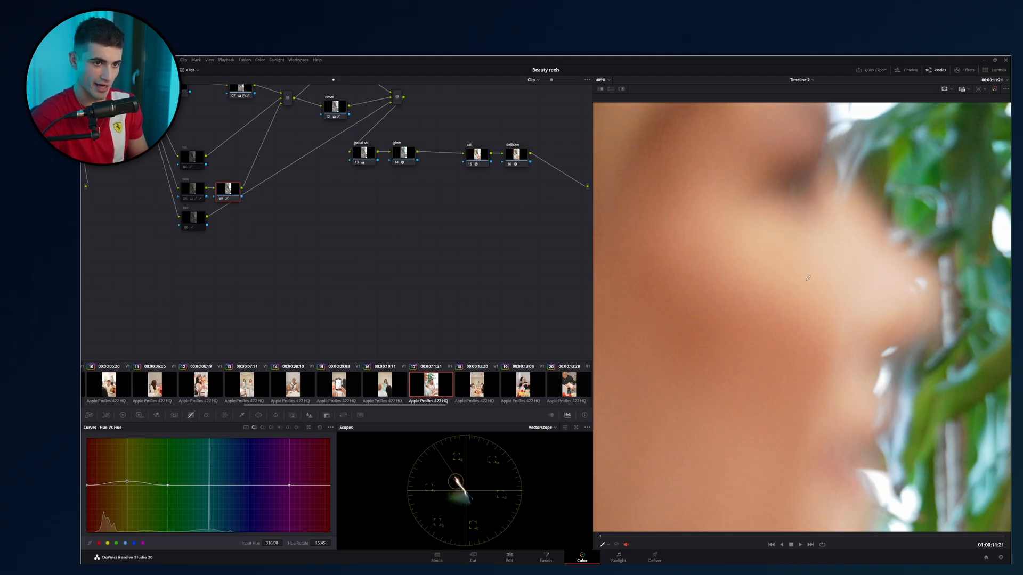
{"action": "scroll", "coordinate": [782, 295], "scroll_direction": "down", "scroll_amount": 8}
{"action": "scroll", "coordinate": [808, 290], "scroll_direction": "down", "scroll_amount": 5}
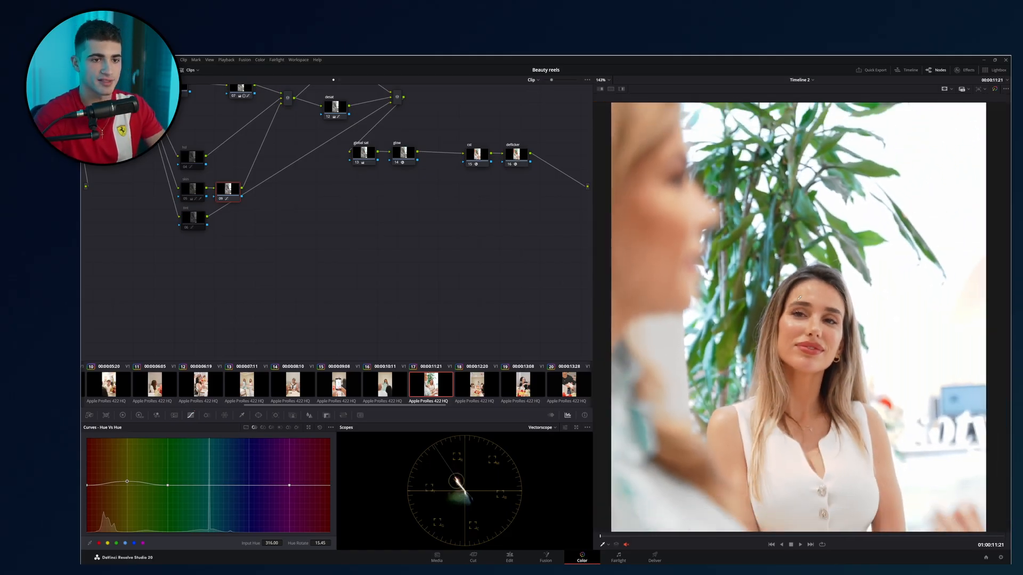
{"action": "scroll", "coordinate": [798, 286], "scroll_direction": "down", "scroll_amount": 2}
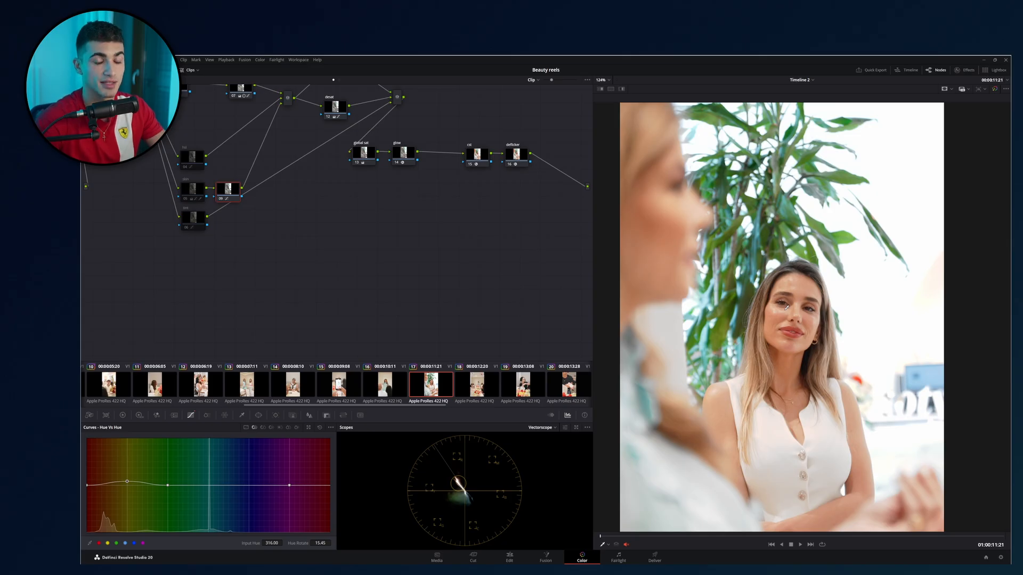
{"action": "left_click_drag", "start_coordinate": [786, 308], "coordinate": [790, 306]}
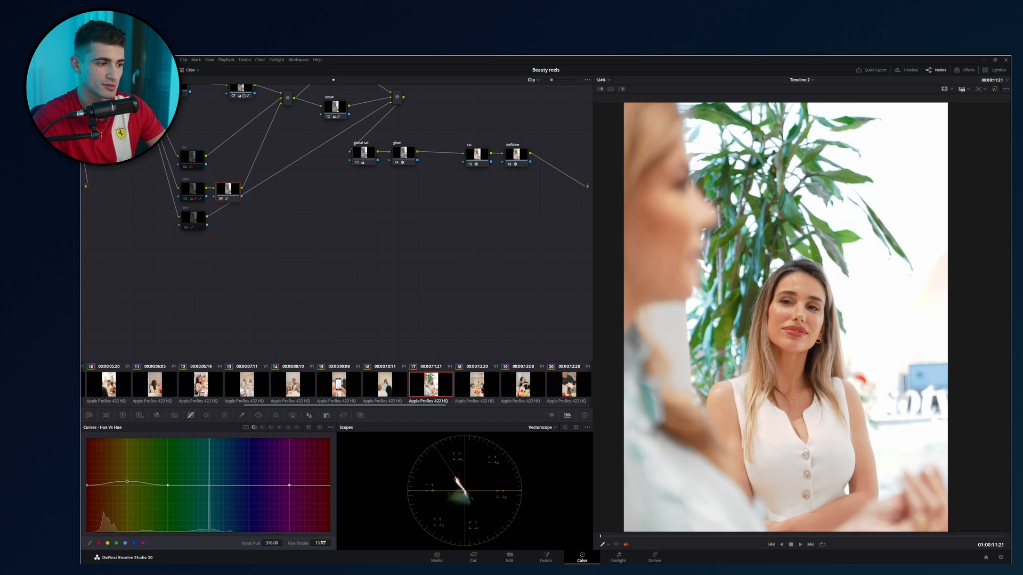
Set the yellow point's hue rotation to 23.30 on the Hue Vs Hue curve and check the woman's skin.
{"action": "left_click_drag", "start_coordinate": [320, 544], "coordinate": [325, 543]}
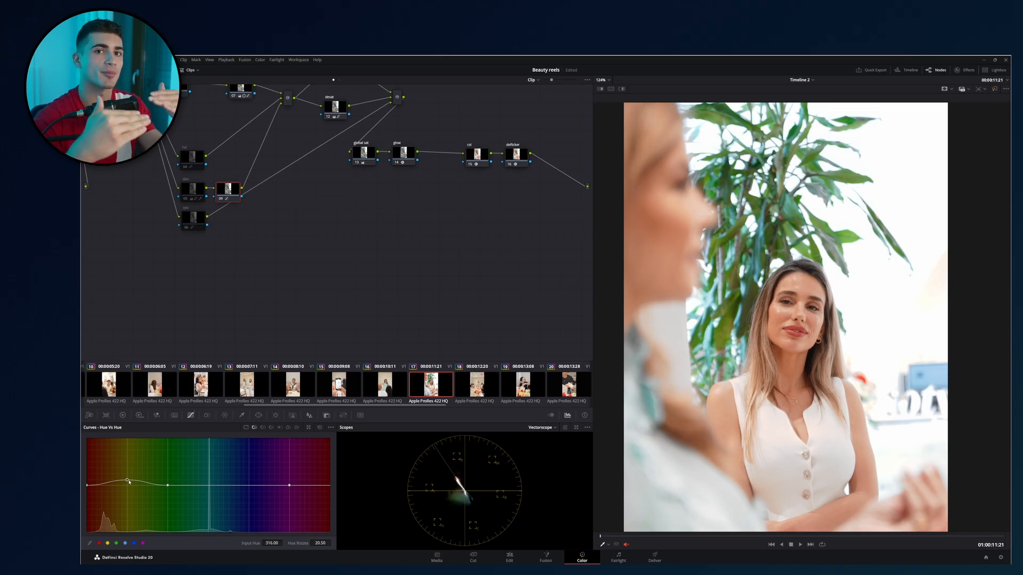
{"action": "left_click_drag", "start_coordinate": [320, 544], "coordinate": [333, 543]}
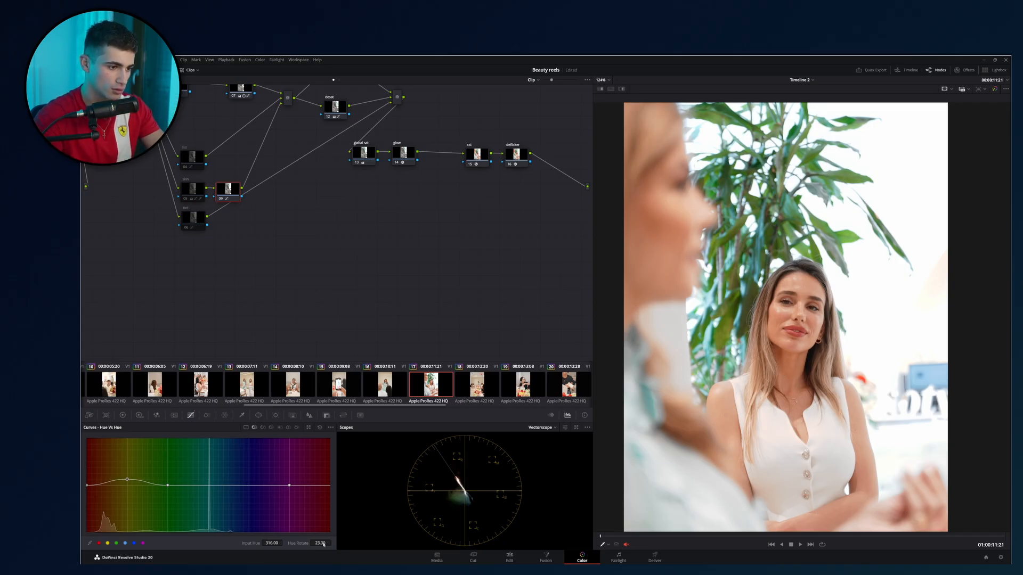
{"action": "left_click_drag", "start_coordinate": [785, 315], "coordinate": [772, 234]}
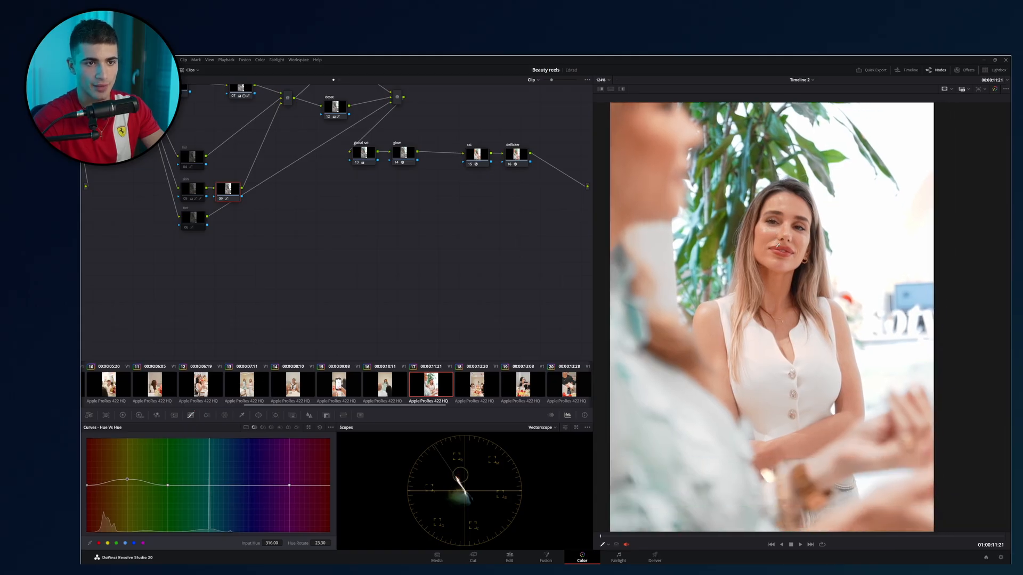
{"action": "scroll", "coordinate": [772, 234], "scroll_direction": "up", "scroll_amount": 3}
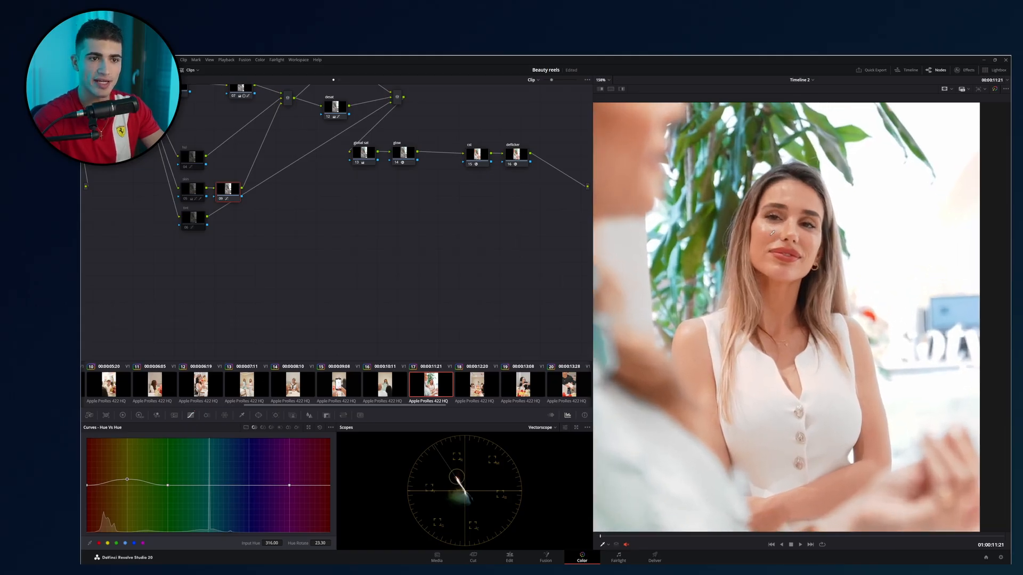
{"action": "left_click_drag", "start_coordinate": [703, 297], "coordinate": [705, 303]}
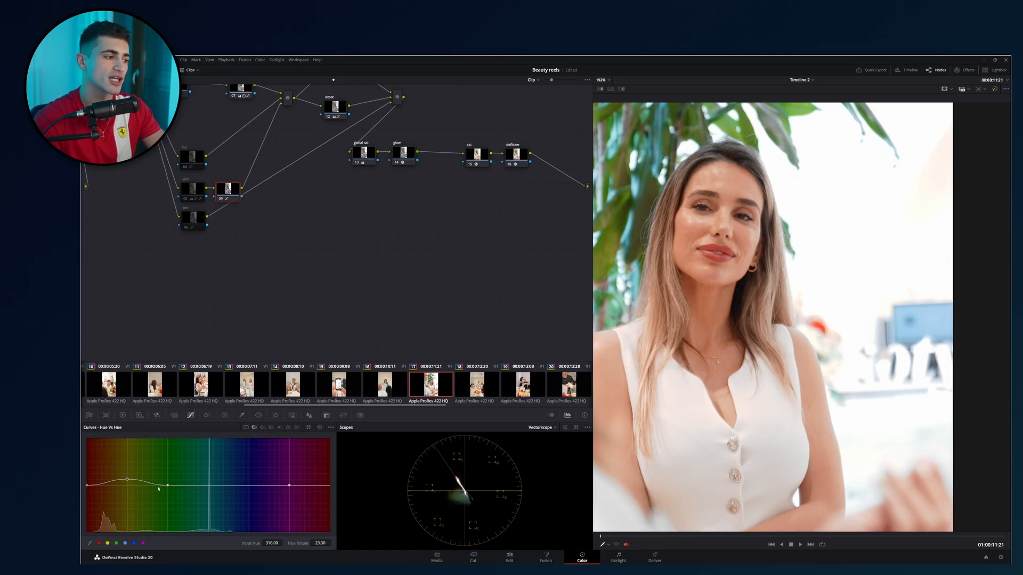
Set the red point's hue rotation to -2.90 on the Hue Vs Hue curve and inspect the woman's face.
{"action": "left_click", "coordinate": [99, 543]}
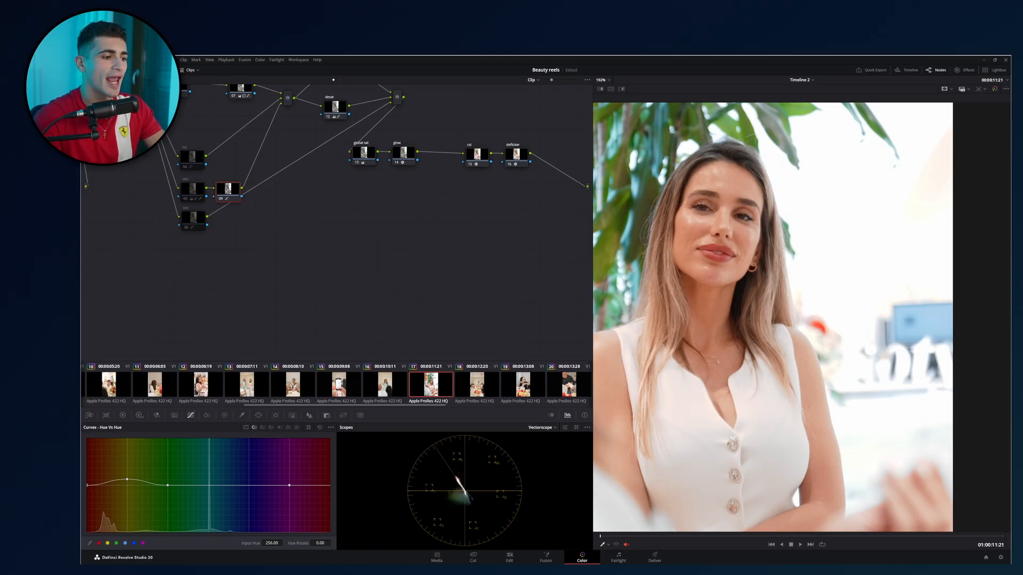
{"action": "left_click_drag", "start_coordinate": [320, 544], "coordinate": [305, 544]}
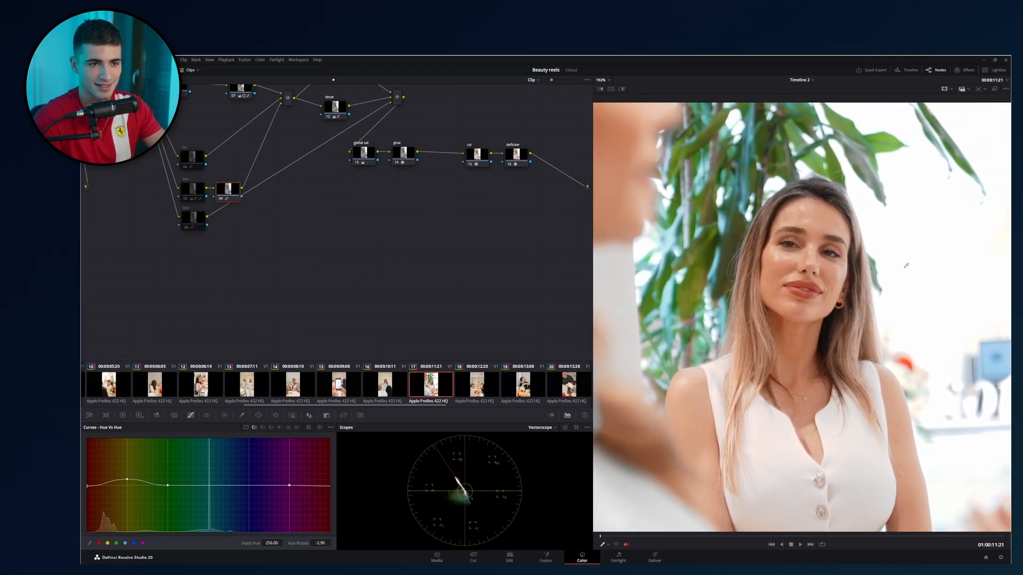
{"action": "scroll", "coordinate": [852, 235], "scroll_direction": "up", "scroll_amount": 3}
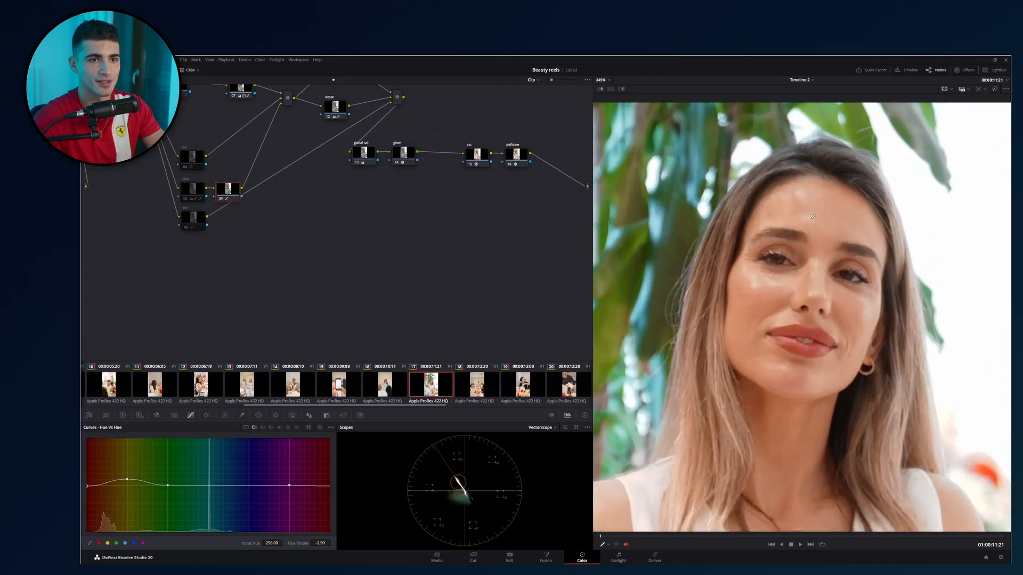
Examine the woman's forehead and face close up with the Hue Vs Hue node bypassed.
{"action": "scroll", "coordinate": [796, 219], "scroll_direction": "up", "scroll_amount": 4}
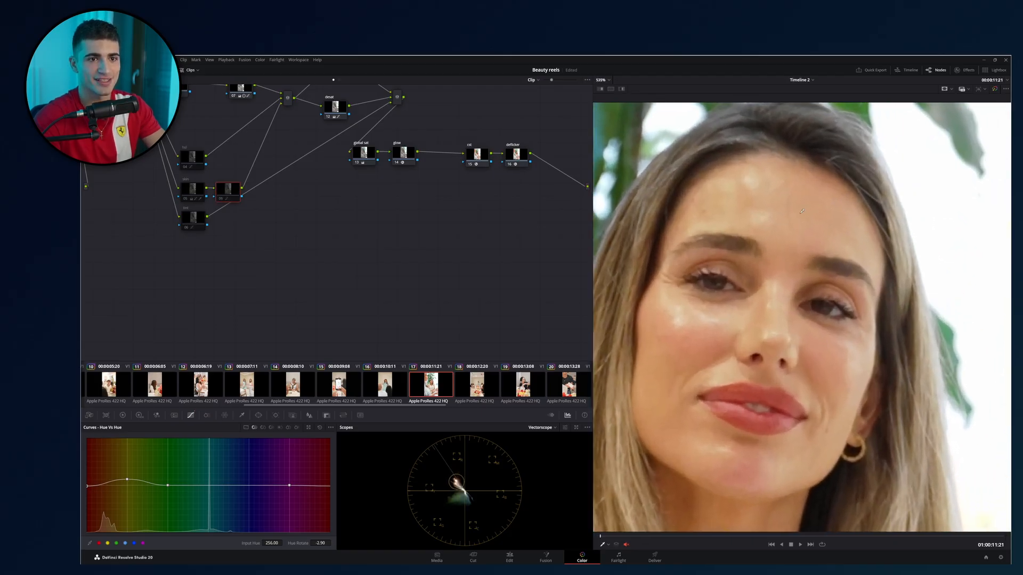
{"action": "scroll", "coordinate": [672, 358], "scroll_direction": "up", "scroll_amount": 2}
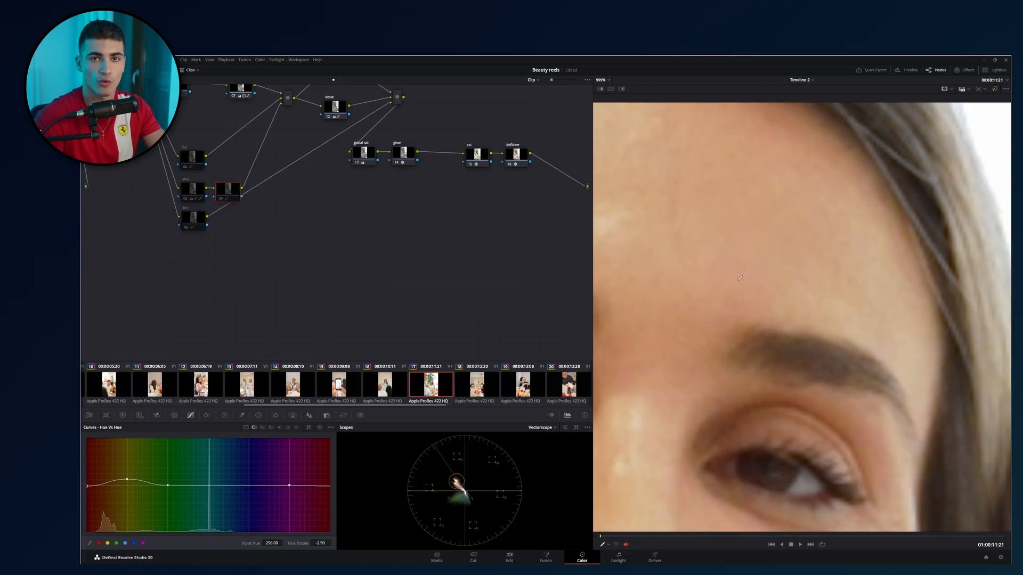
{"action": "scroll", "coordinate": [733, 277], "scroll_direction": "down", "scroll_amount": 3}
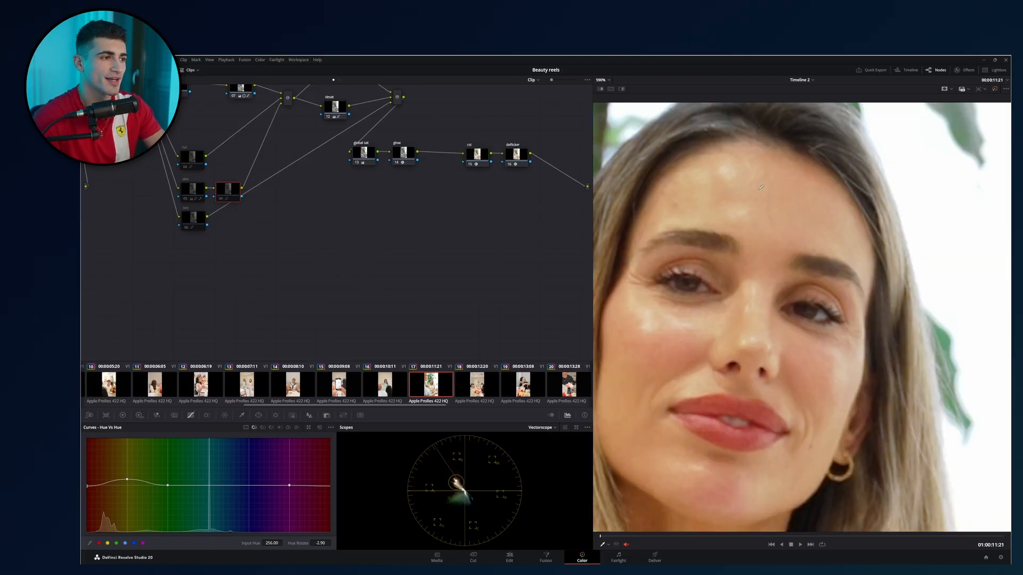
{"action": "left_click_drag", "start_coordinate": [759, 190], "coordinate": [832, 169]}
{"action": "scroll", "coordinate": [833, 169], "scroll_direction": "down", "scroll_amount": 1}
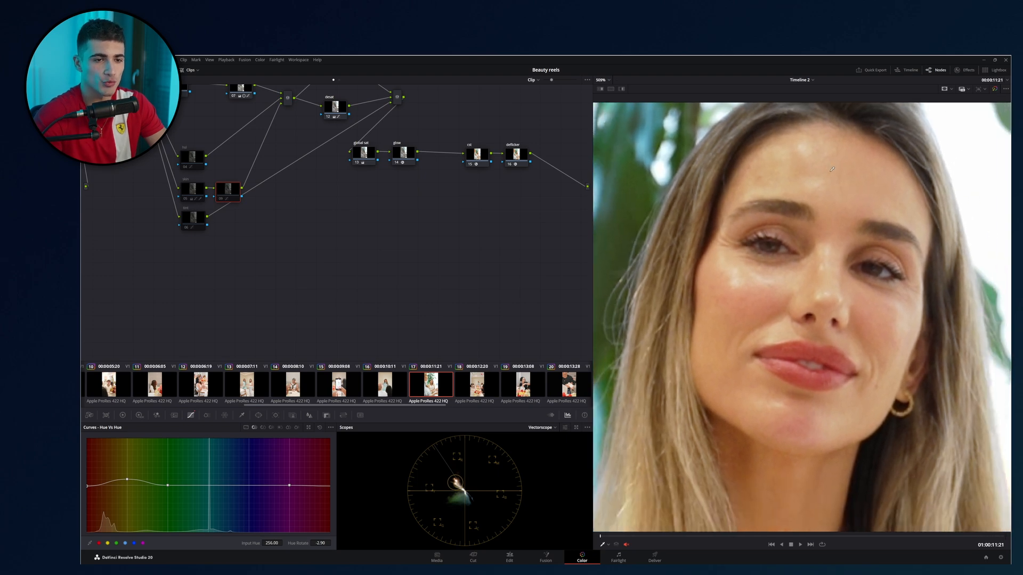
Re-enable the Hue Vs Hue node and compare the woman's skin tones close up and in the wider frame.
{"action": "key", "text": "ctrl+d"}
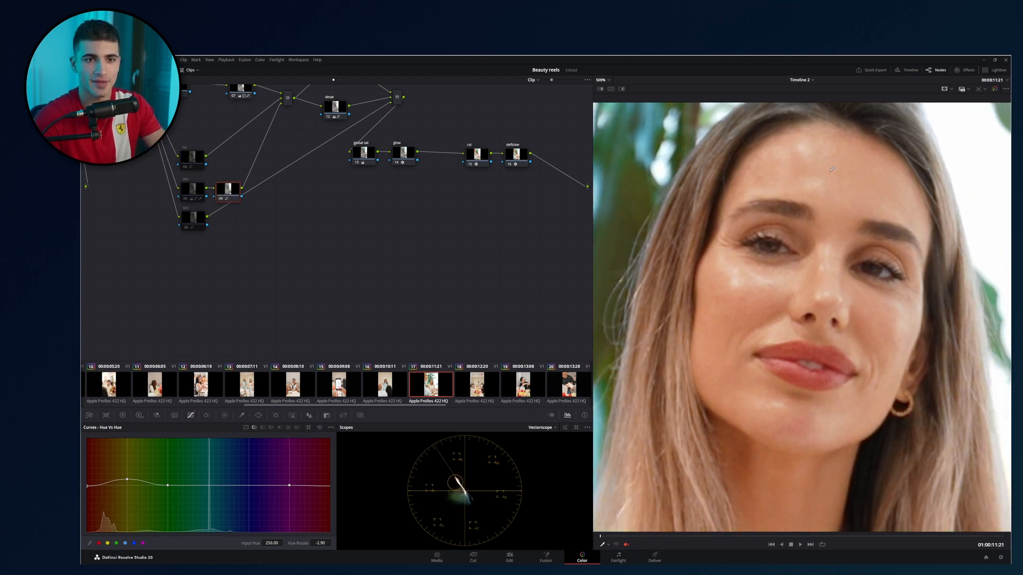
{"action": "left_click_drag", "start_coordinate": [687, 315], "coordinate": [765, 263]}
{"action": "scroll", "coordinate": [694, 234], "scroll_direction": "down", "scroll_amount": 4}
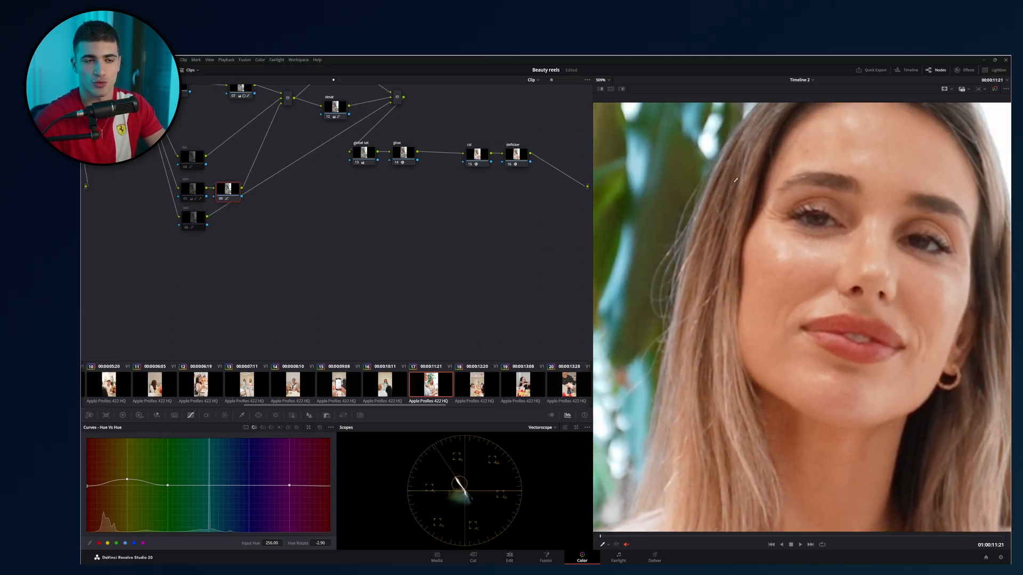
{"action": "scroll", "coordinate": [694, 235], "scroll_direction": "down", "scroll_amount": 3}
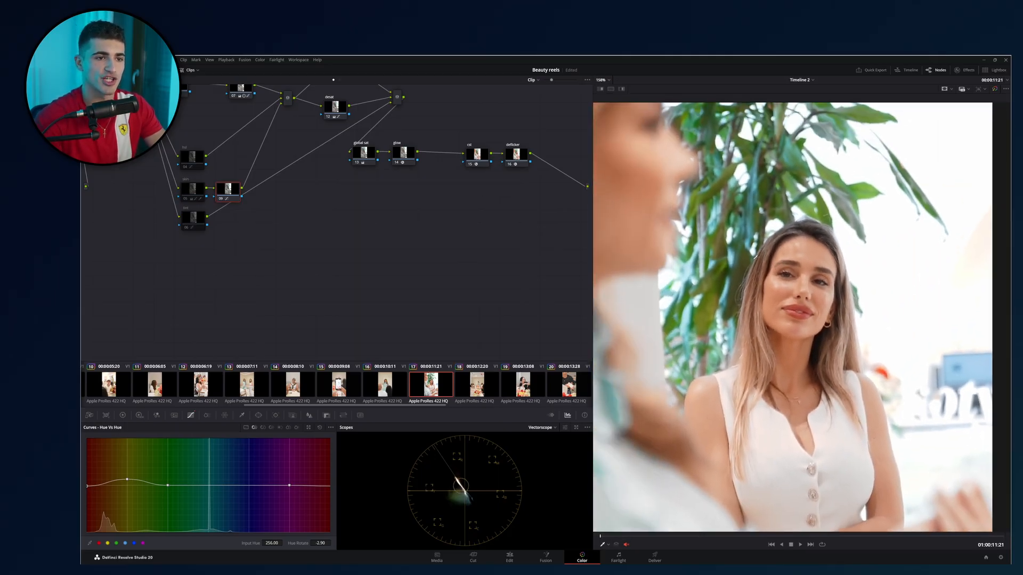
{"action": "scroll", "coordinate": [781, 248], "scroll_direction": "down", "scroll_amount": 2}
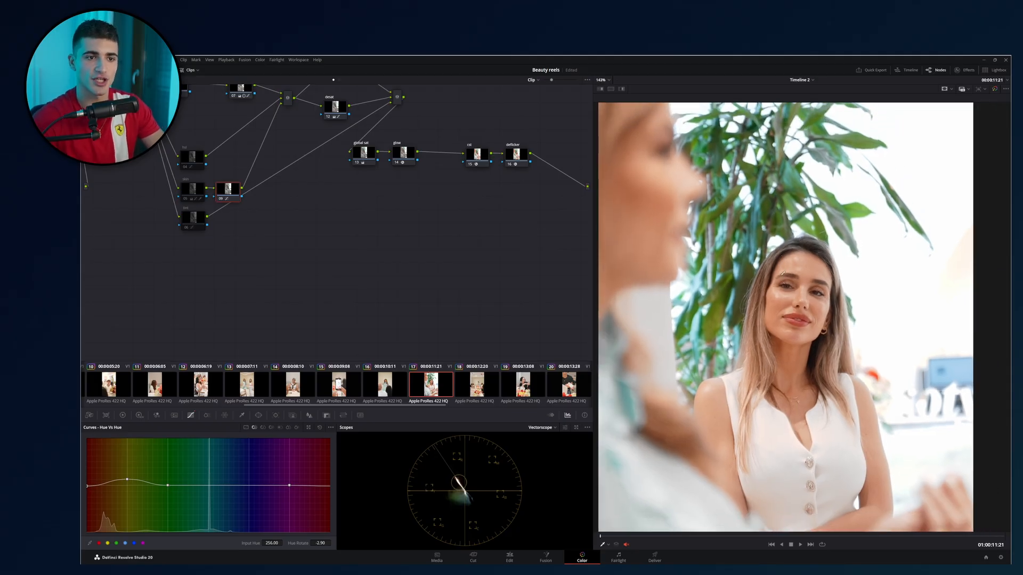
{"action": "scroll", "coordinate": [780, 253], "scroll_direction": "down", "scroll_amount": 2}
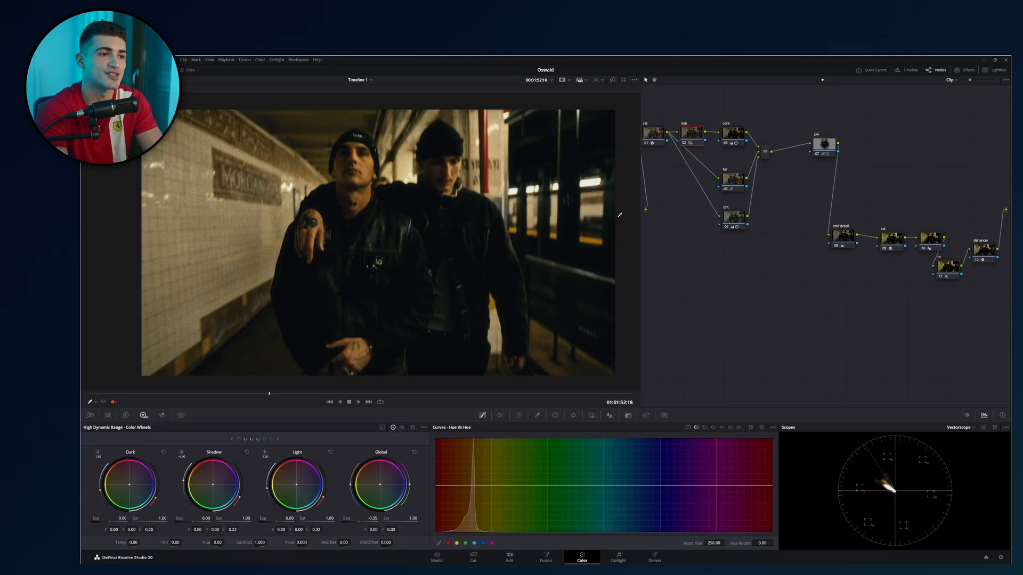
{"action": "left_click_drag", "start_coordinate": [620, 215], "coordinate": [616, 215]}
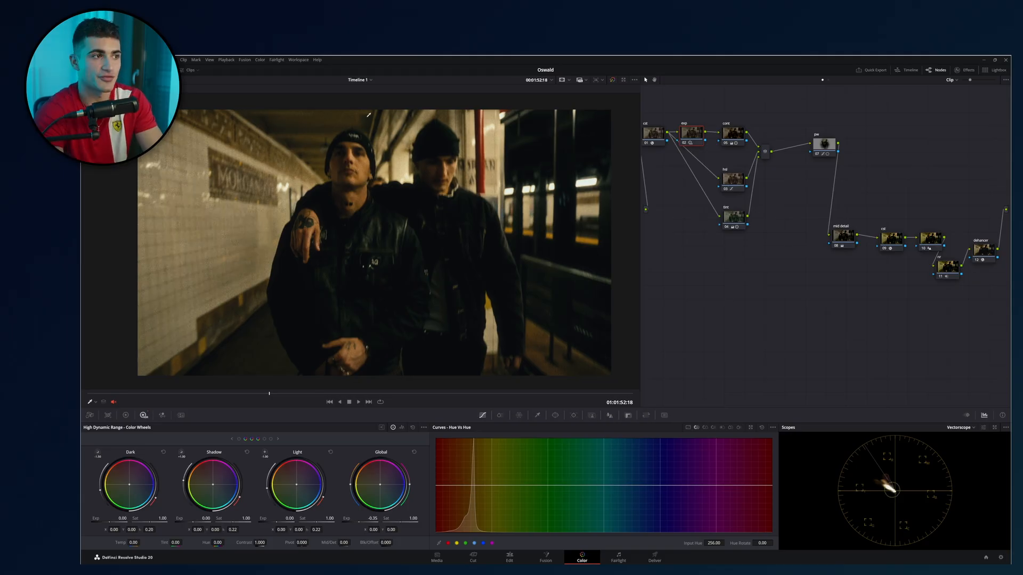